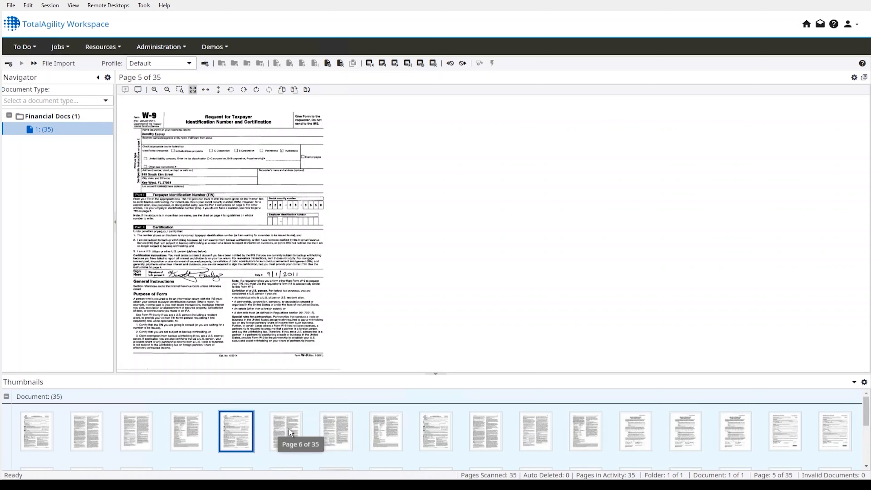
# - Examine pages 6 through 12 of the 35-page scanned document, covering the W-9 forms and their instruction pages
pyautogui.click(288, 428)
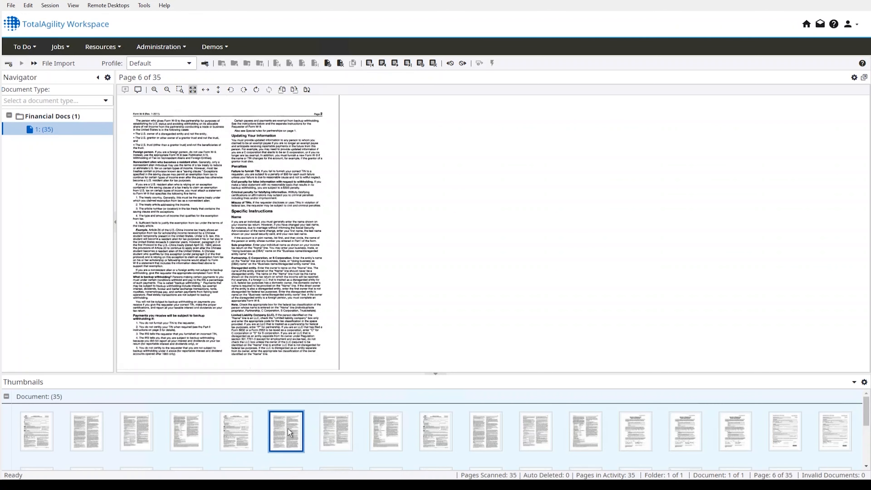
pyautogui.click(336, 428)
pyautogui.click(386, 426)
pyautogui.click(431, 424)
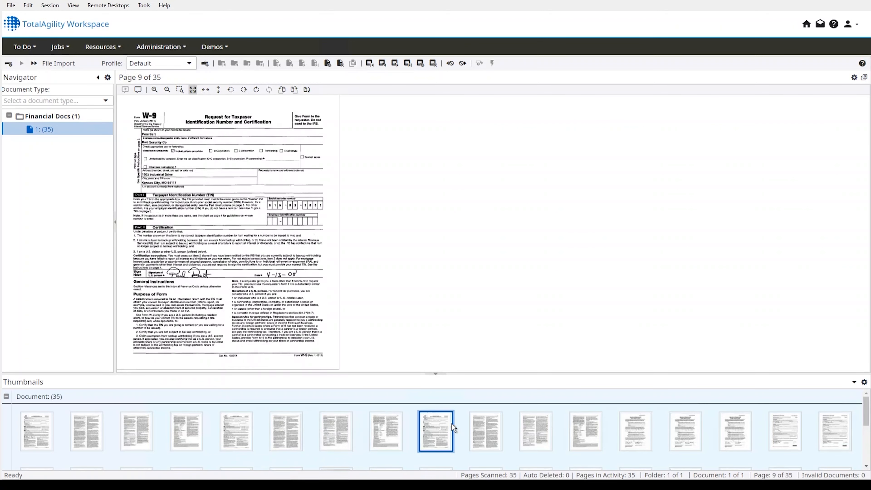
pyautogui.click(486, 423)
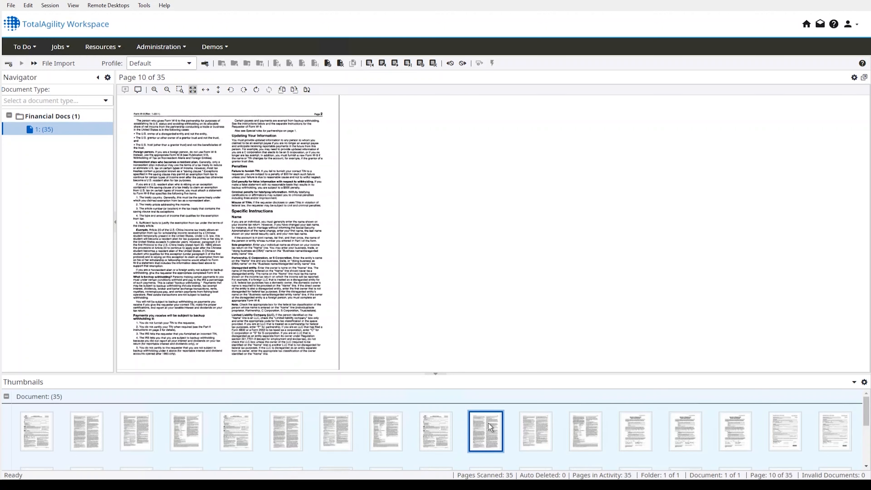
pyautogui.click(547, 424)
pyautogui.click(592, 425)
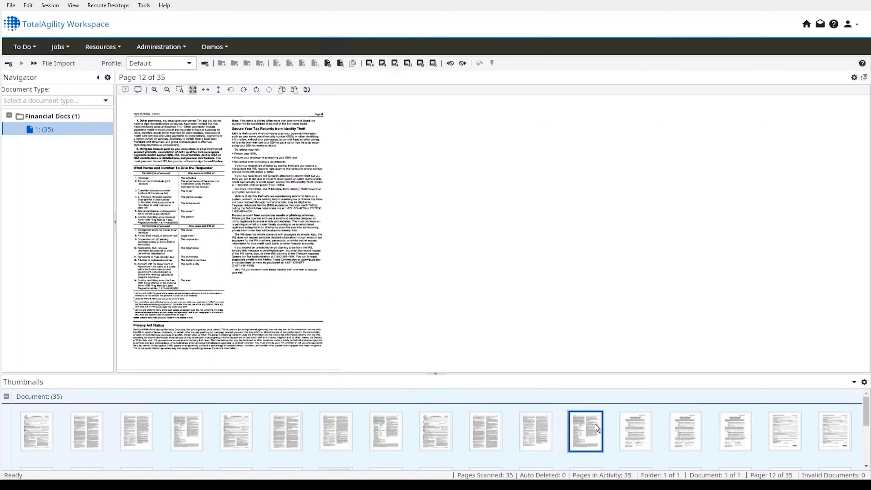
# - Examine pages 13 through 17 of the scanned document, covering the ACH withdrawal authorizations and stock or bond power forms
pyautogui.click(638, 425)
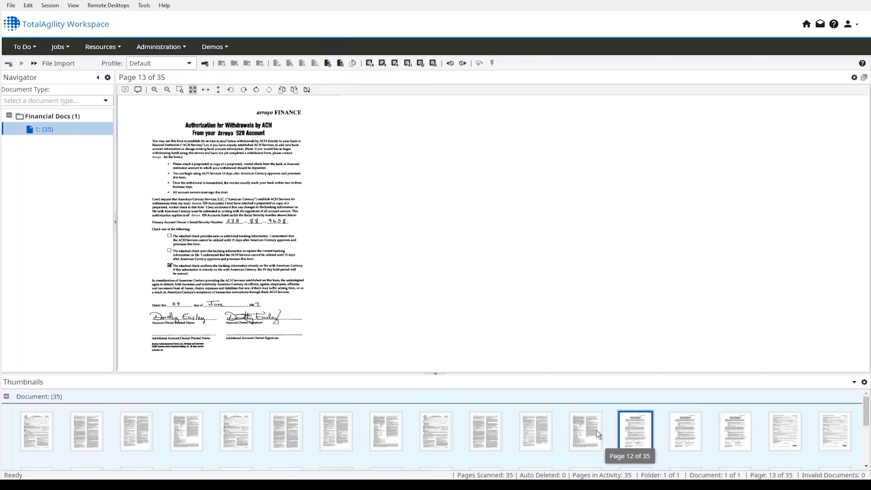
pyautogui.click(684, 430)
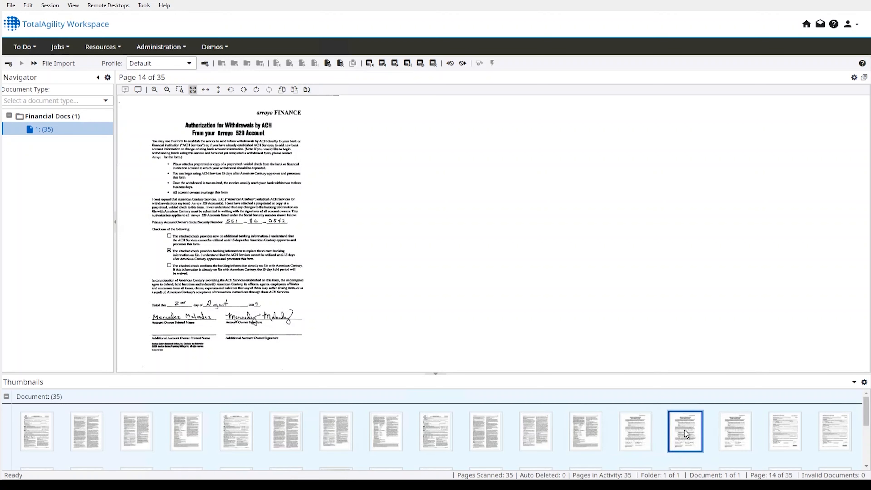
pyautogui.click(730, 425)
pyautogui.click(788, 426)
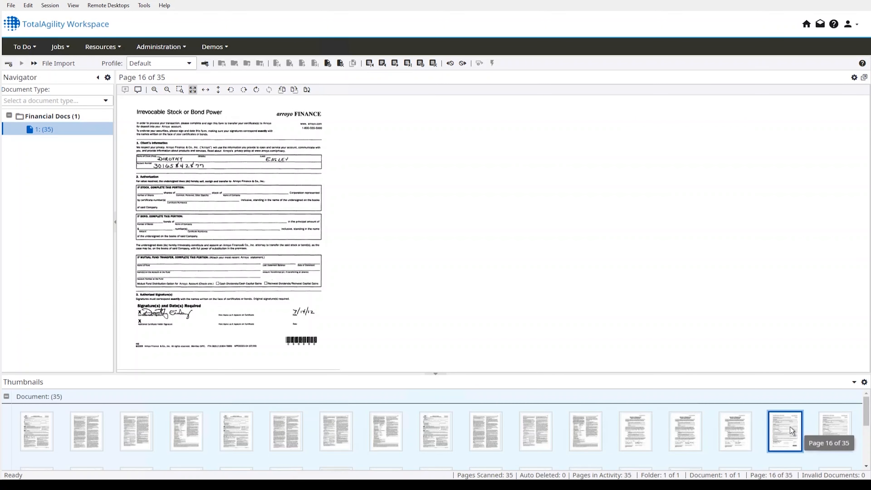
pyautogui.click(826, 424)
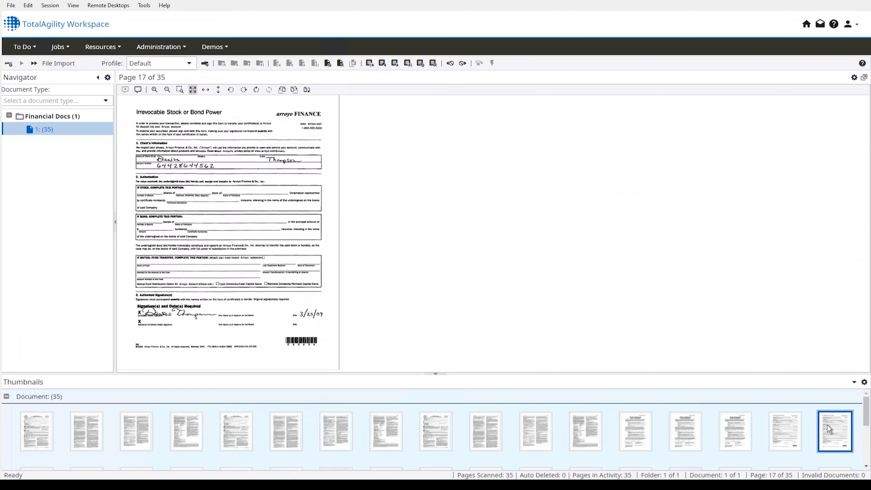
# - Examine pages 18 through 25, including the Additional Contribution Form, the stock or bond power forms, brokerage statements and Arroyo CashXfer form
pyautogui.click(867, 449)
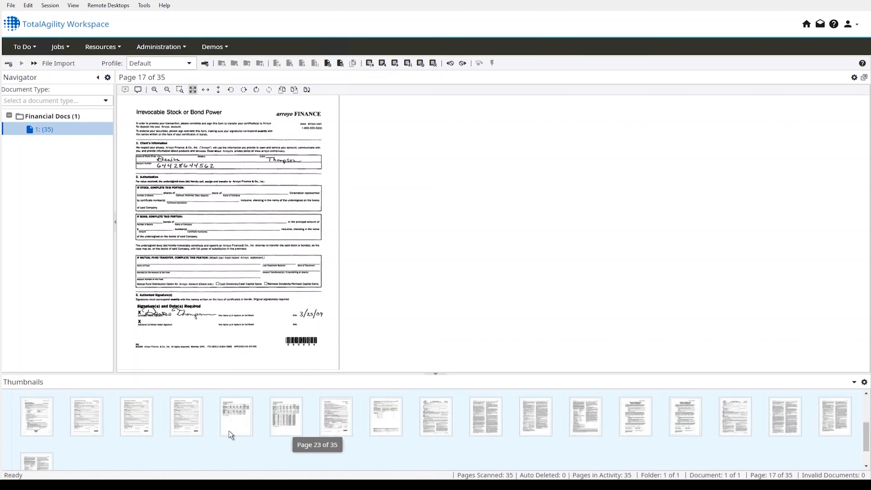
pyautogui.click(45, 422)
pyautogui.click(88, 416)
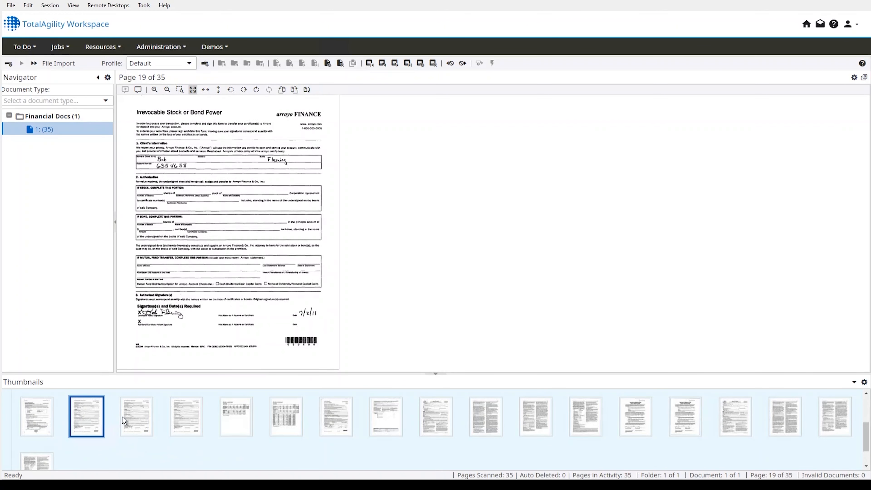
pyautogui.click(44, 418)
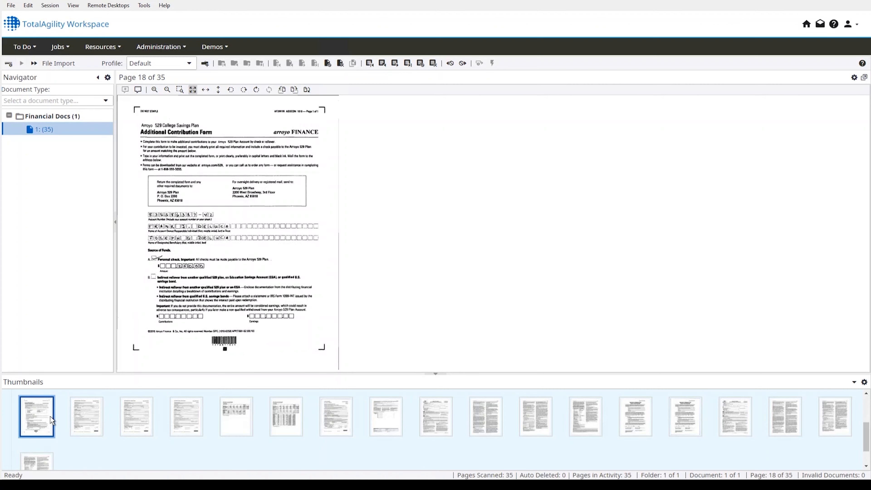
pyautogui.click(93, 417)
pyautogui.click(151, 416)
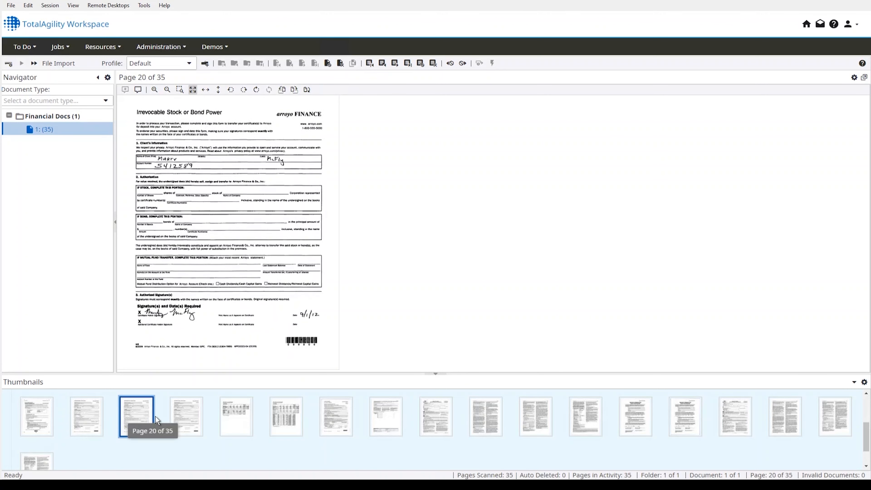
pyautogui.click(186, 415)
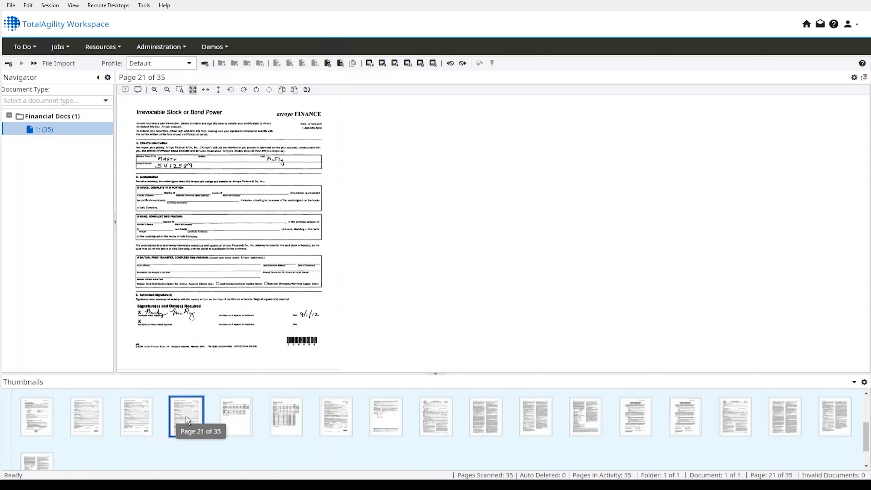
pyautogui.click(235, 417)
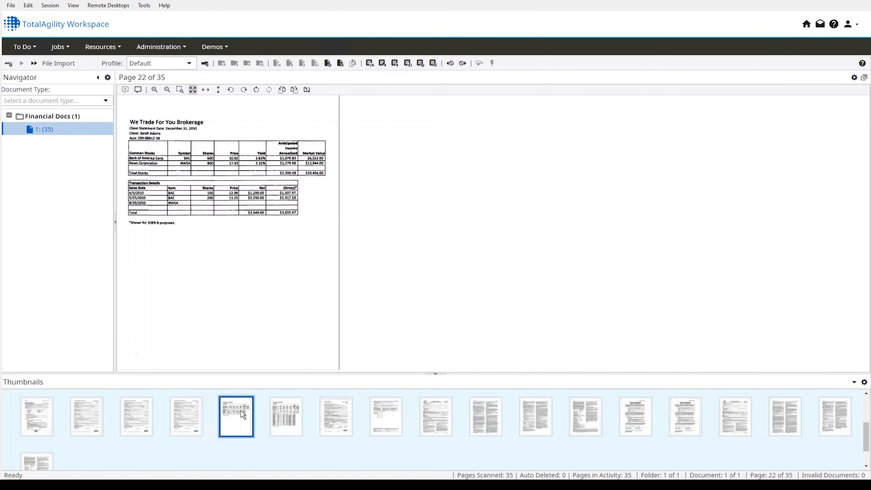
pyautogui.click(284, 405)
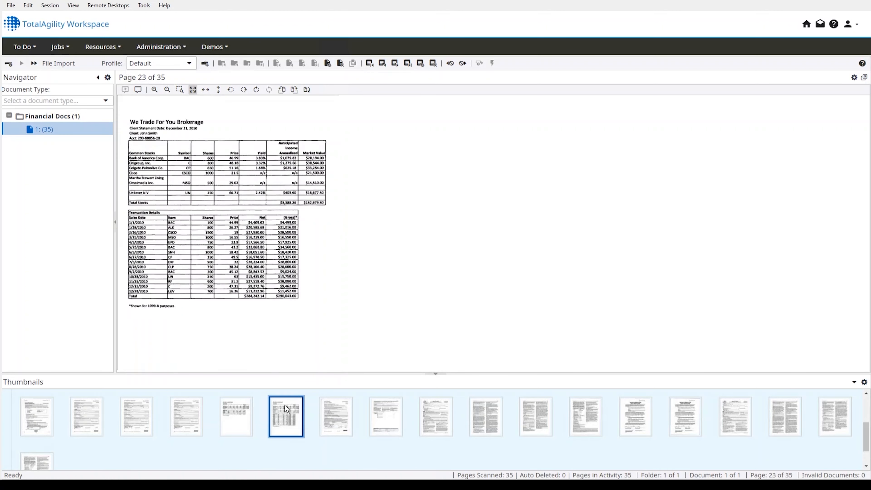
pyautogui.click(331, 410)
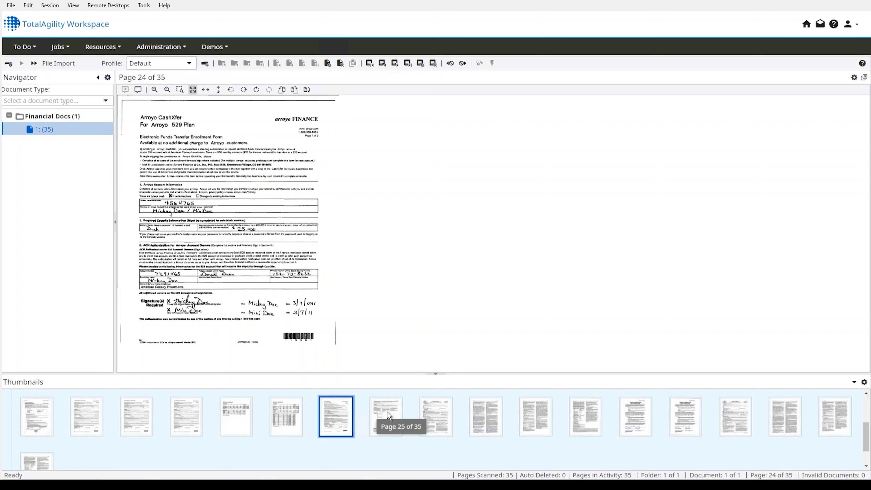
pyautogui.click(387, 412)
# - Examine the remaining pages 26 through 35 of the scanned document, including the W-9 and ACH withdrawal authorization forms
pyautogui.click(433, 412)
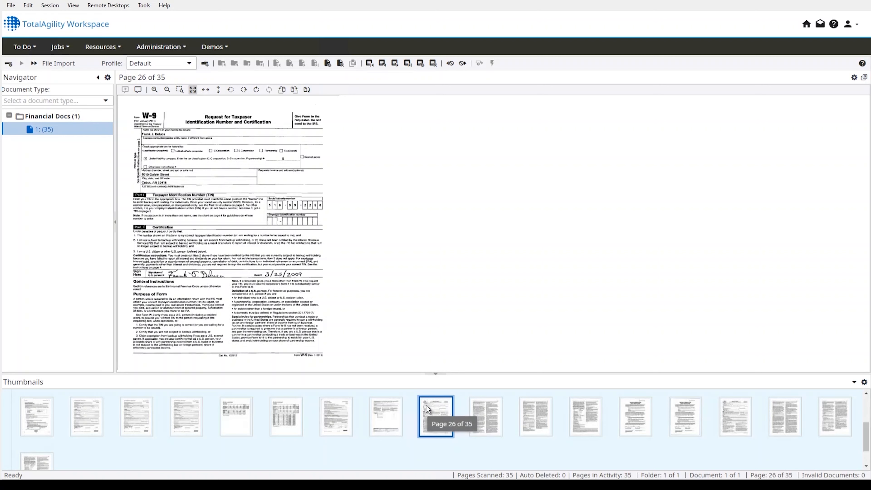
pyautogui.click(493, 405)
pyautogui.click(535, 406)
pyautogui.click(586, 409)
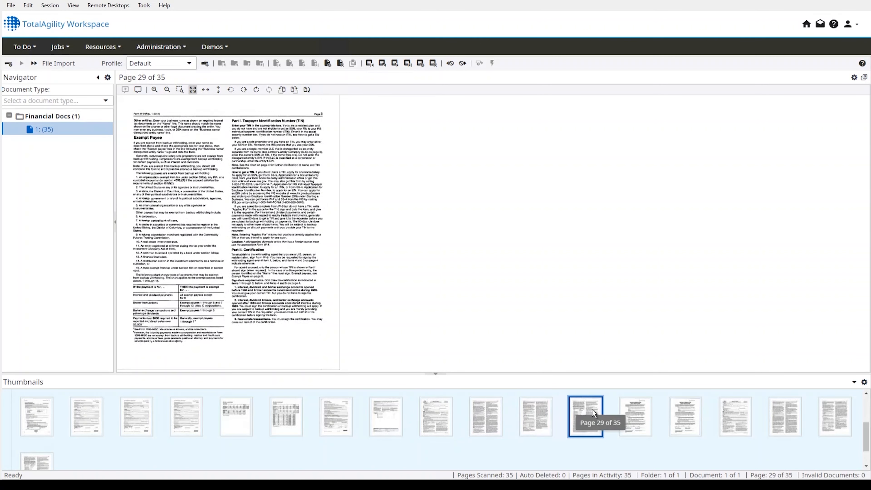
pyautogui.click(634, 410)
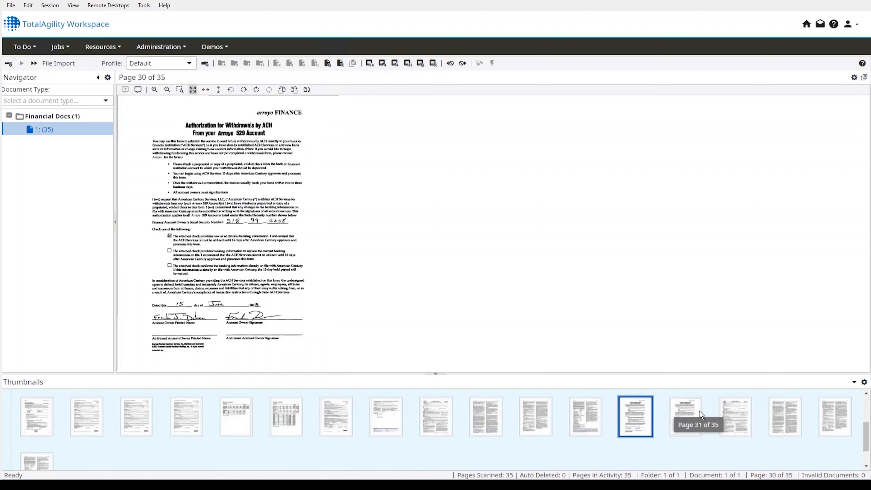
pyautogui.click(700, 411)
pyautogui.click(736, 412)
pyautogui.click(796, 412)
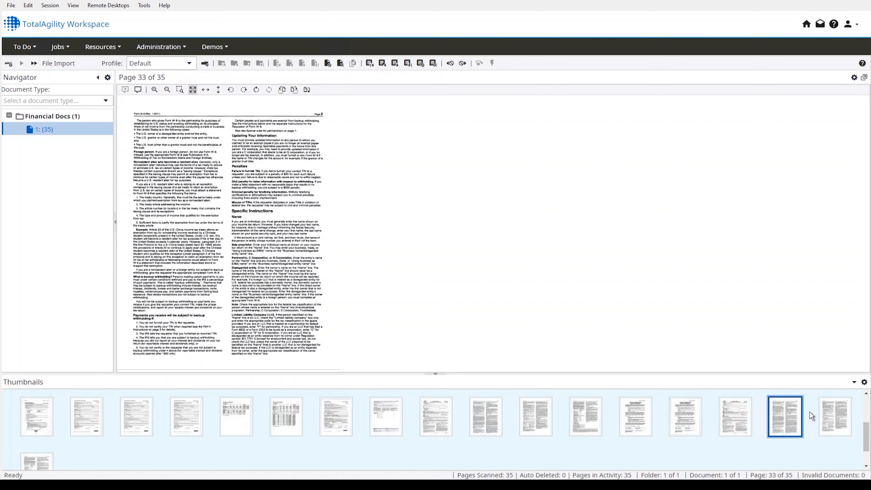
pyautogui.click(834, 410)
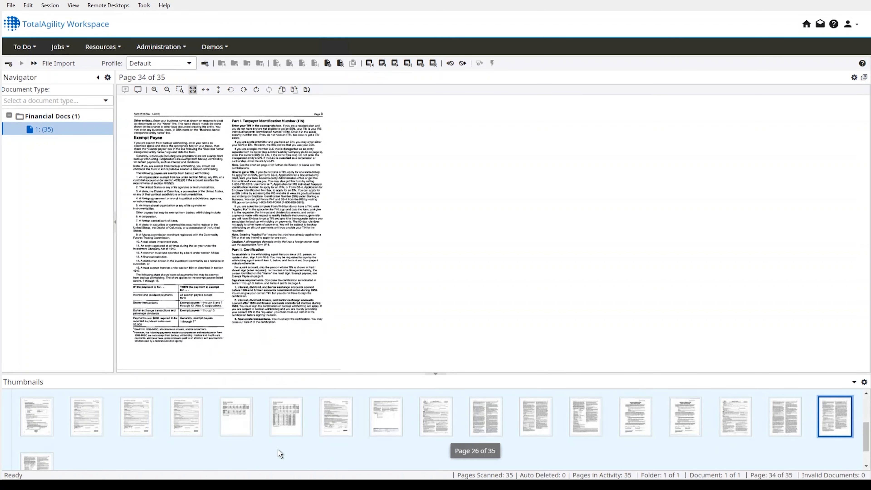
pyautogui.click(51, 459)
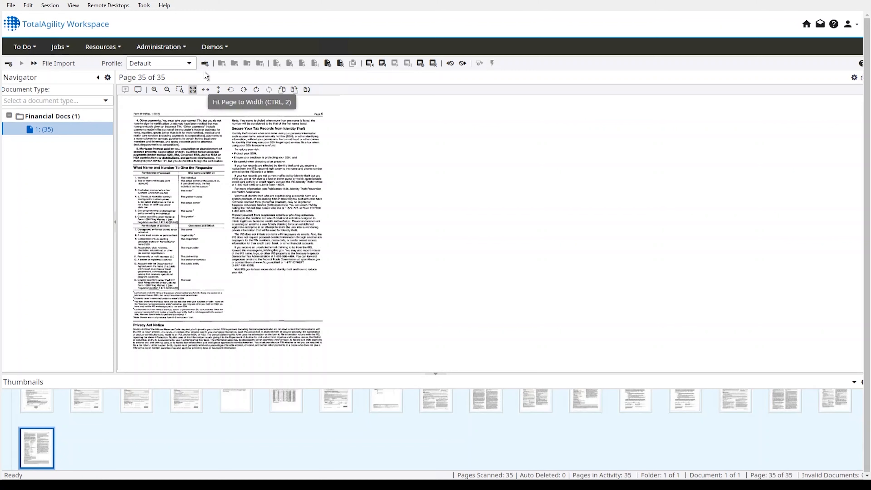
# - Submit the scanned Financial Docs folder for processing and open its Document Review activity without completing it
pyautogui.click(205, 64)
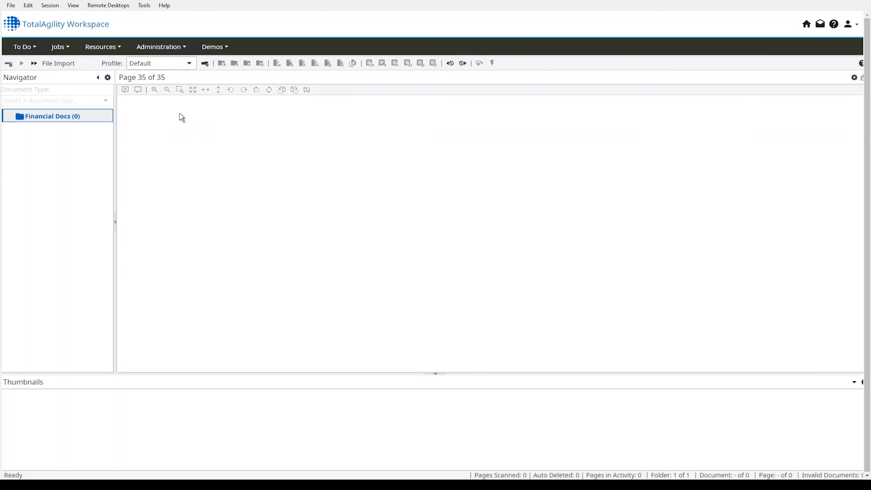
pyautogui.click(10, 28)
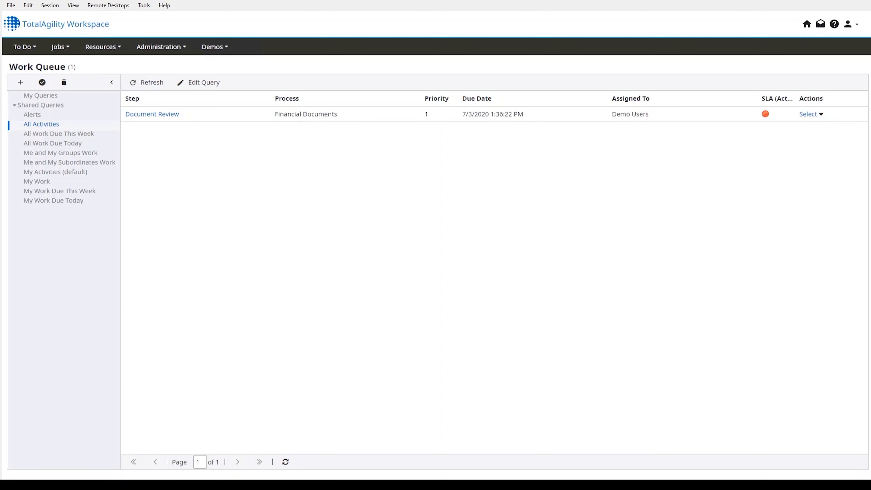
pyautogui.click(147, 113)
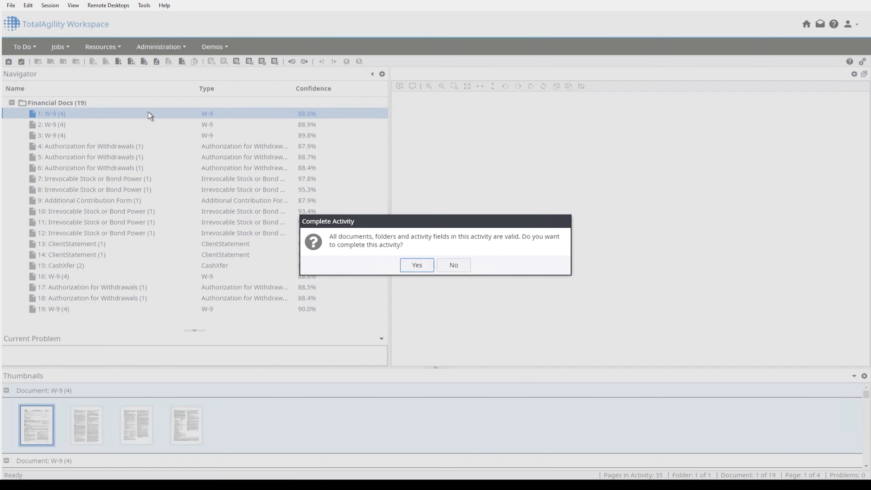
pyautogui.click(456, 260)
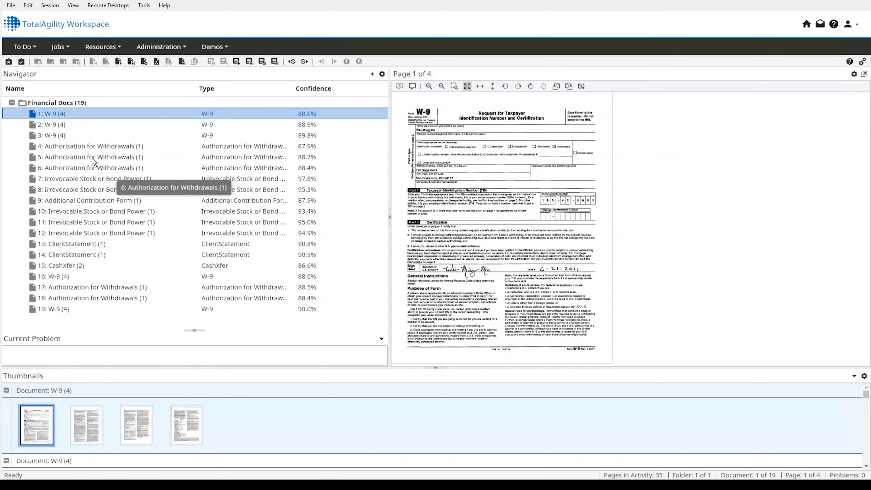
# - Examine documents 2 through 13 in the Financial Docs folder, comparing their page images with the assigned document types
pyautogui.click(47, 124)
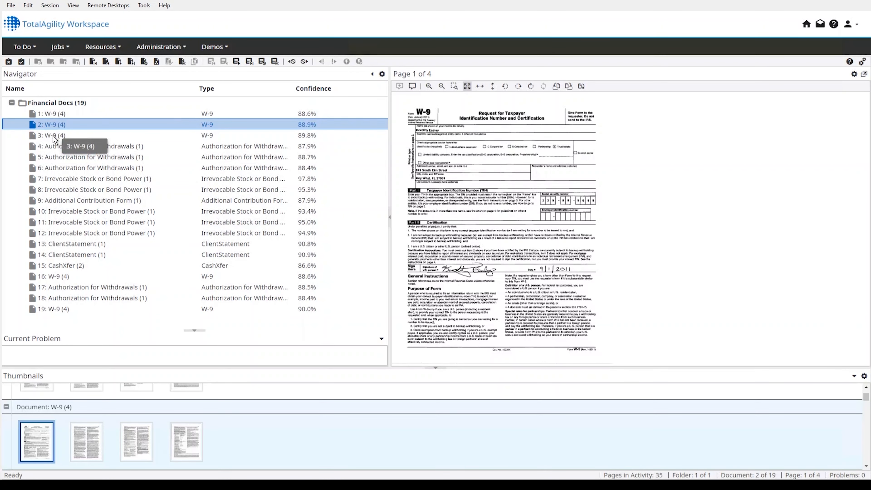
pyautogui.click(53, 135)
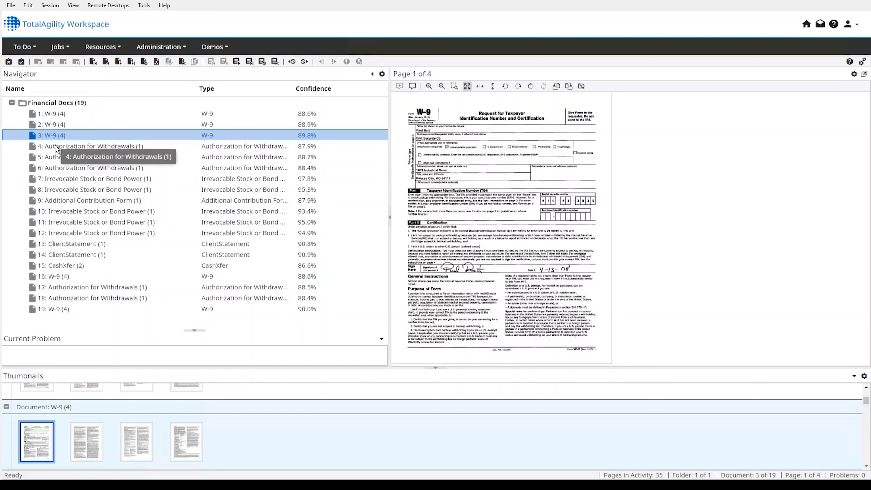
pyautogui.click(55, 146)
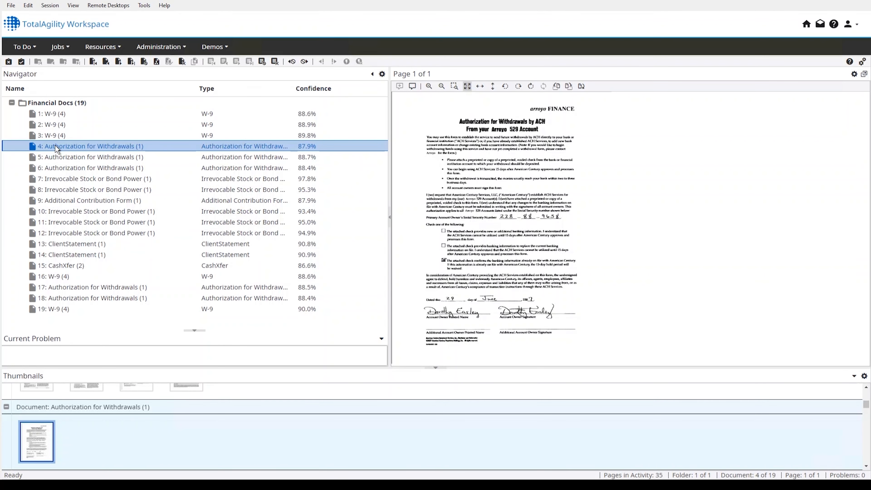
pyautogui.click(57, 157)
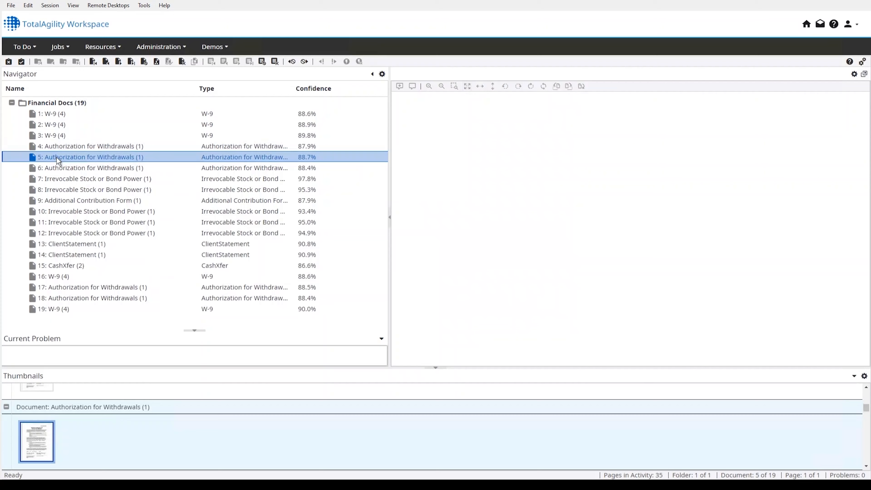
pyautogui.click(59, 168)
pyautogui.click(64, 178)
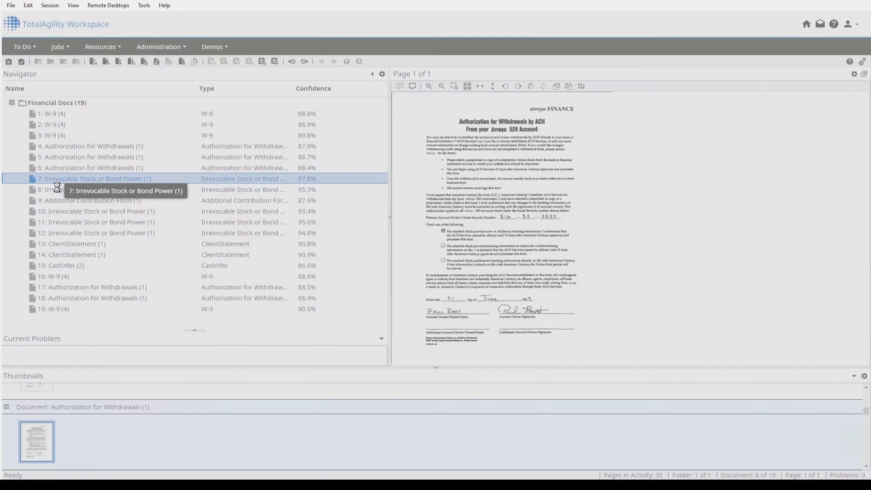
pyautogui.click(59, 190)
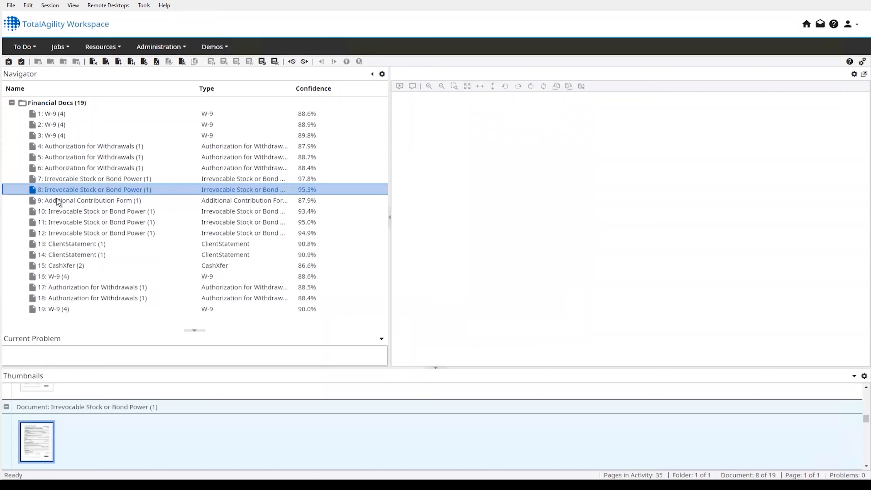
pyautogui.click(58, 201)
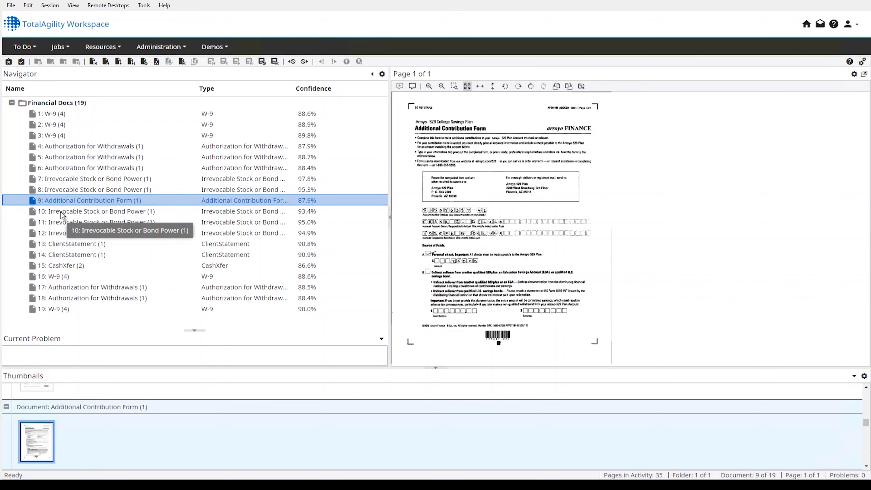
pyautogui.click(62, 212)
pyautogui.click(63, 223)
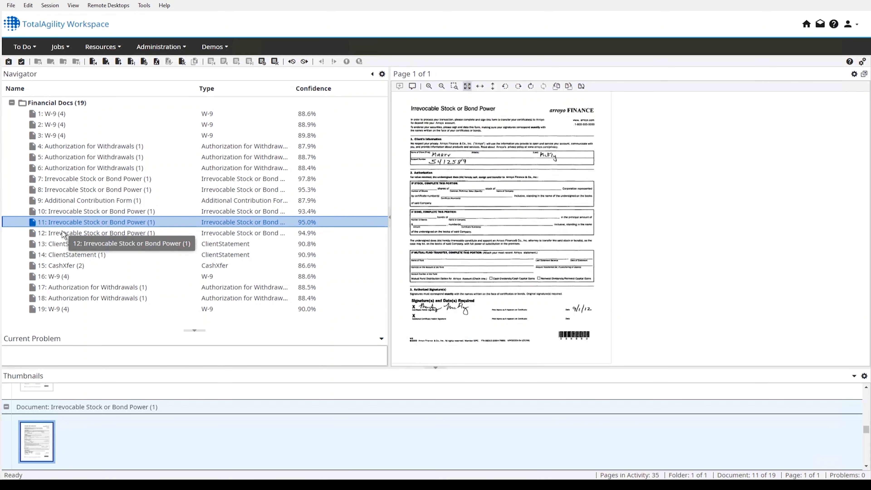
pyautogui.click(63, 233)
pyautogui.click(64, 244)
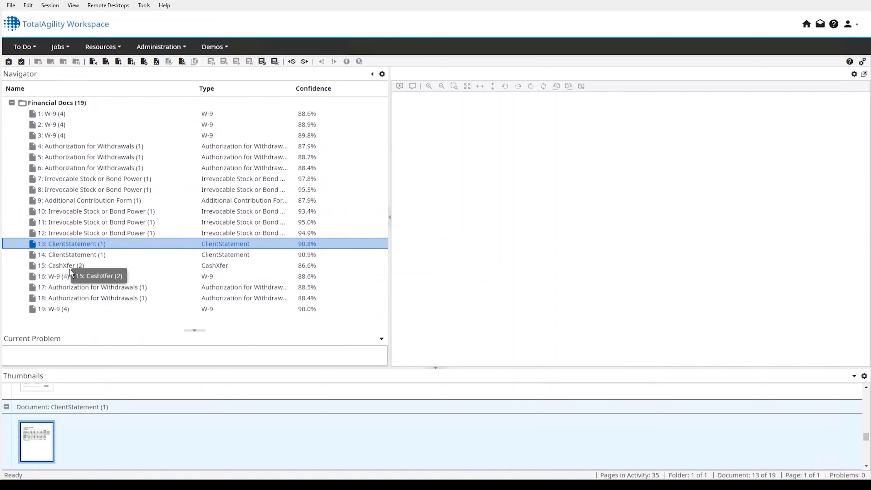
# - Examine documents 14 through 19 and recheck the first W-9s, comparing their page images with the assigned document types
pyautogui.click(70, 256)
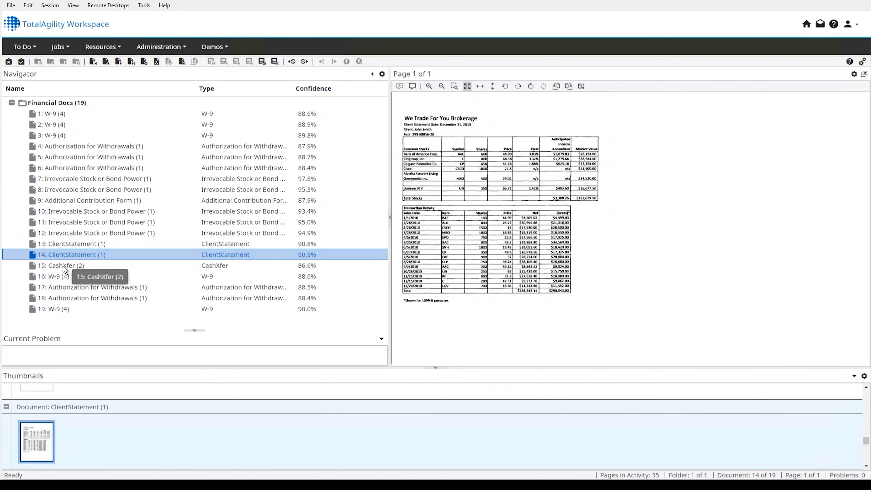
pyautogui.click(62, 266)
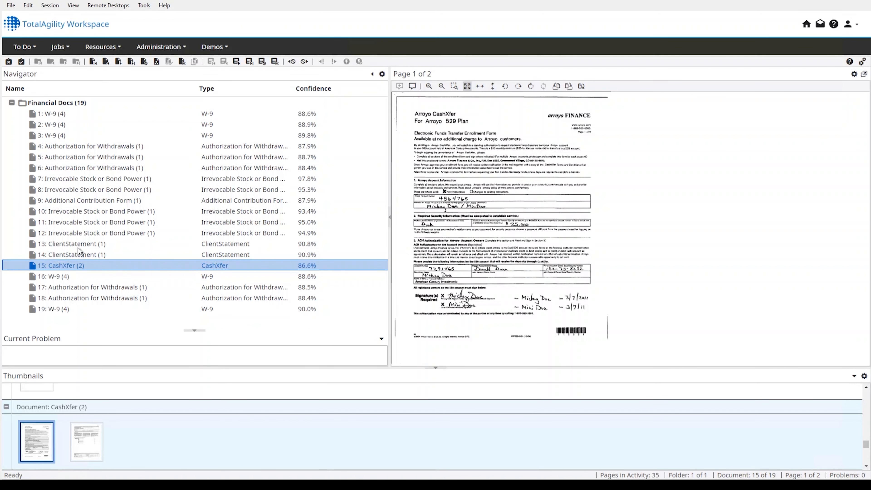
pyautogui.click(61, 274)
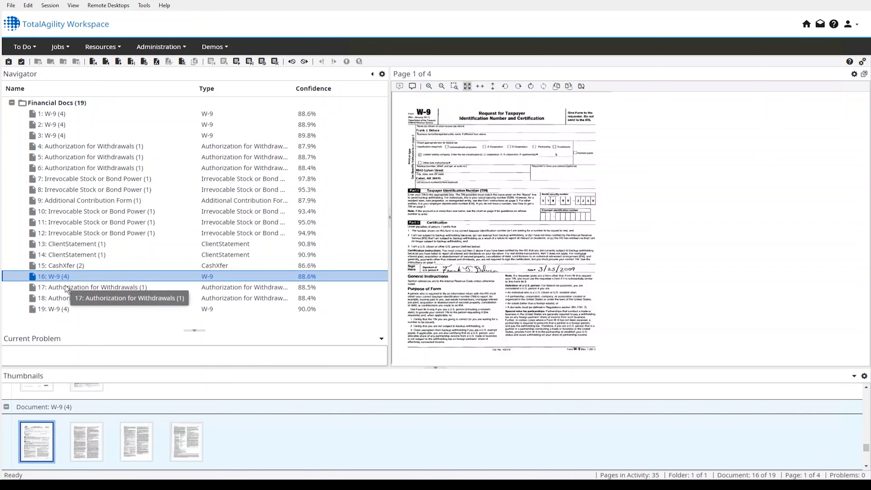
pyautogui.click(65, 287)
pyautogui.click(58, 298)
pyautogui.click(51, 312)
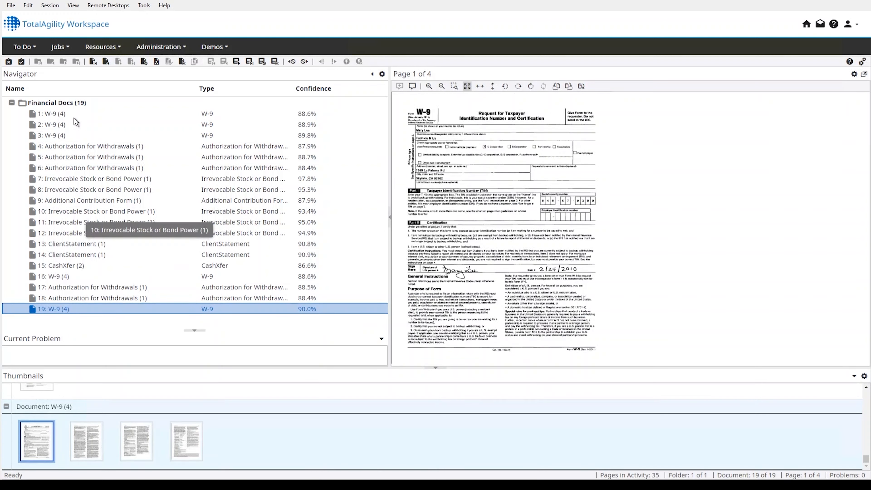
pyautogui.click(59, 115)
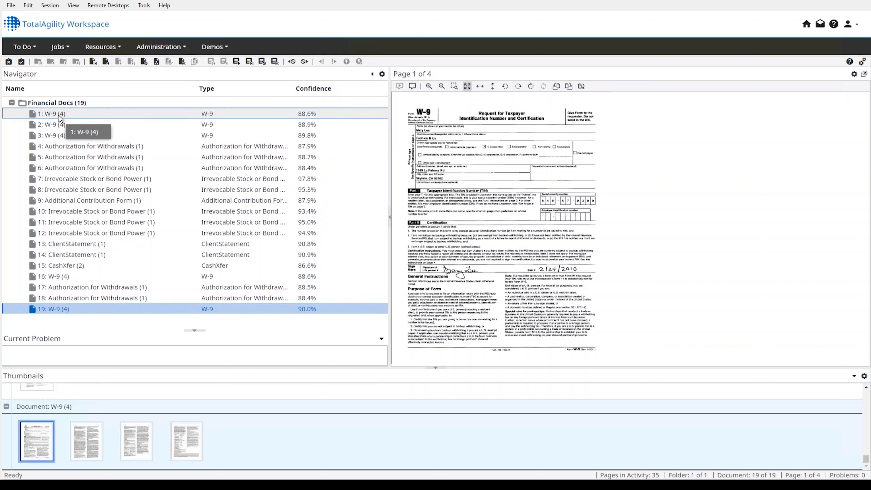
pyautogui.click(55, 122)
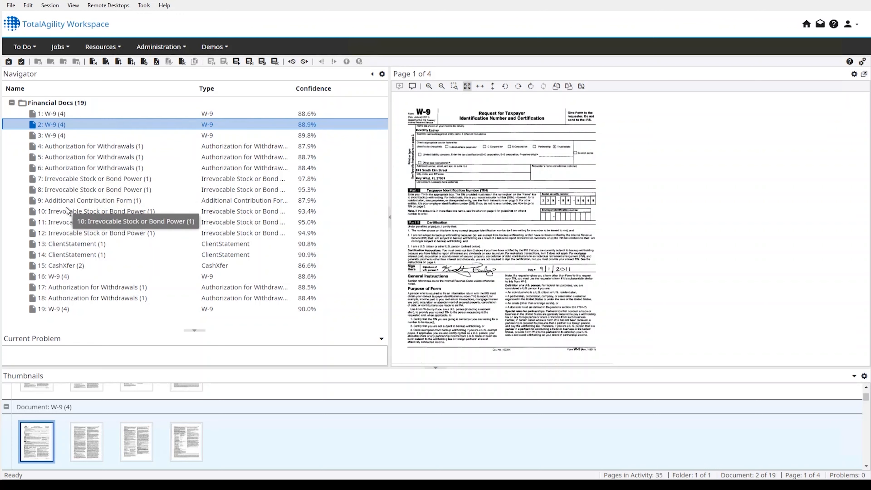
# - Complete the Document Review activity and open the Financial Documents Validation activity without completing it
pyautogui.click(20, 63)
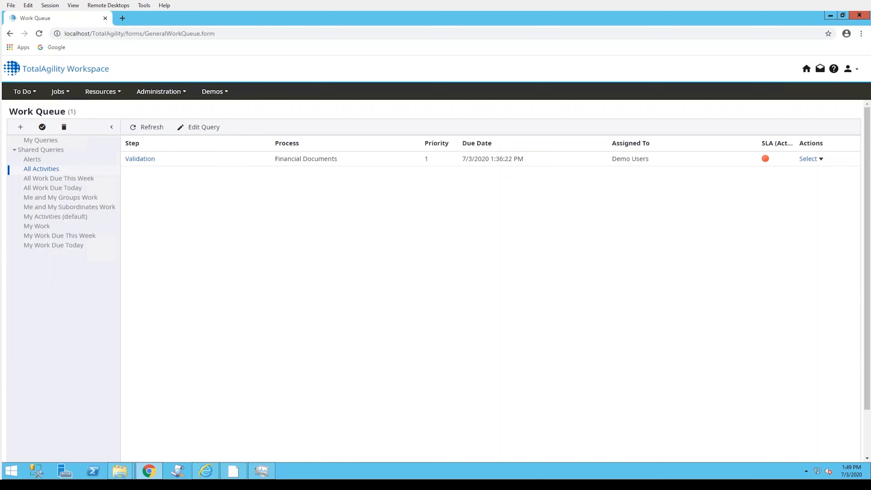
pyautogui.click(139, 159)
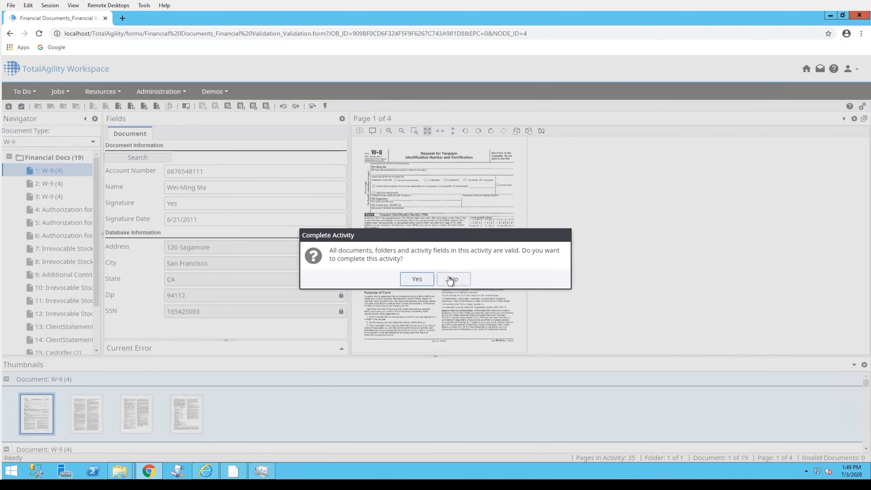
pyautogui.click(453, 278)
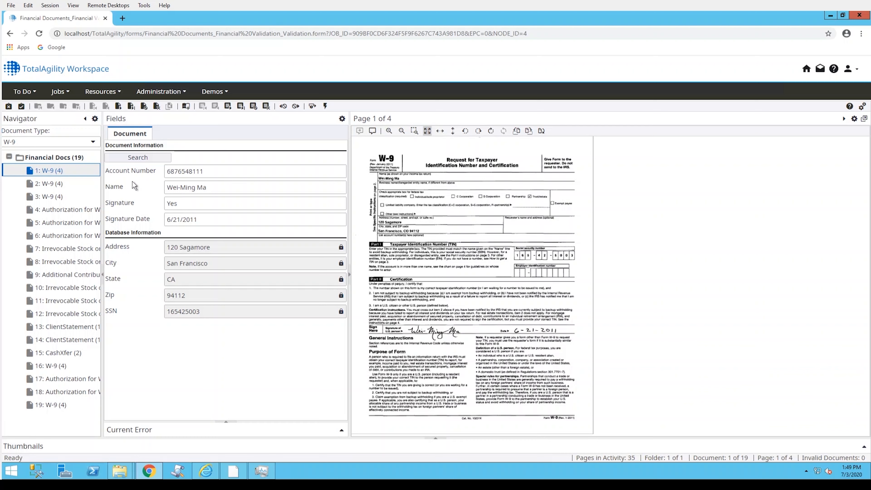
# - Widen the document list to show full names and examine the extracted fields of documents 1, 4, 7, 13, 15, 16 and 17
pyautogui.click(208, 171)
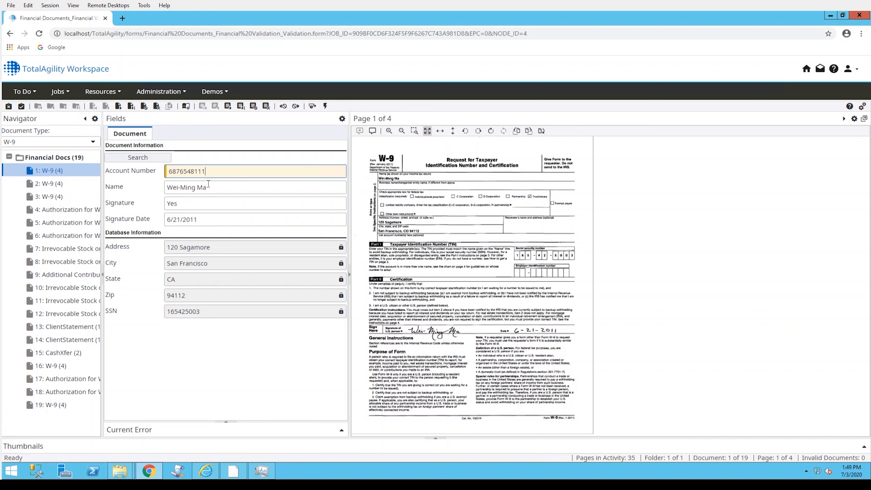
pyautogui.click(65, 210)
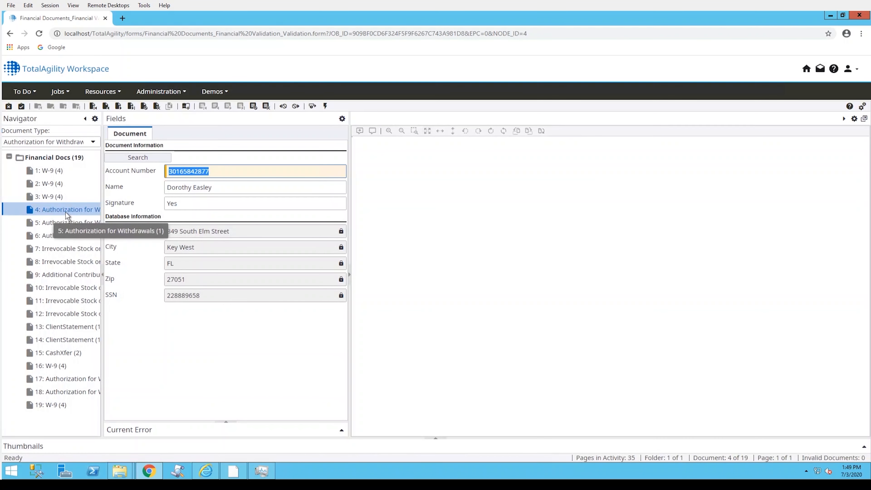
pyautogui.moveTo(101, 199); pyautogui.dragTo(142, 199)
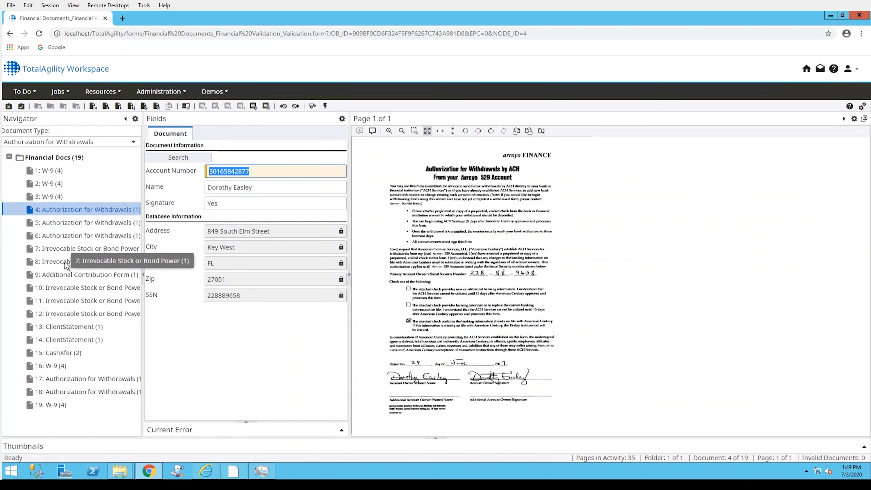
pyautogui.click(67, 251)
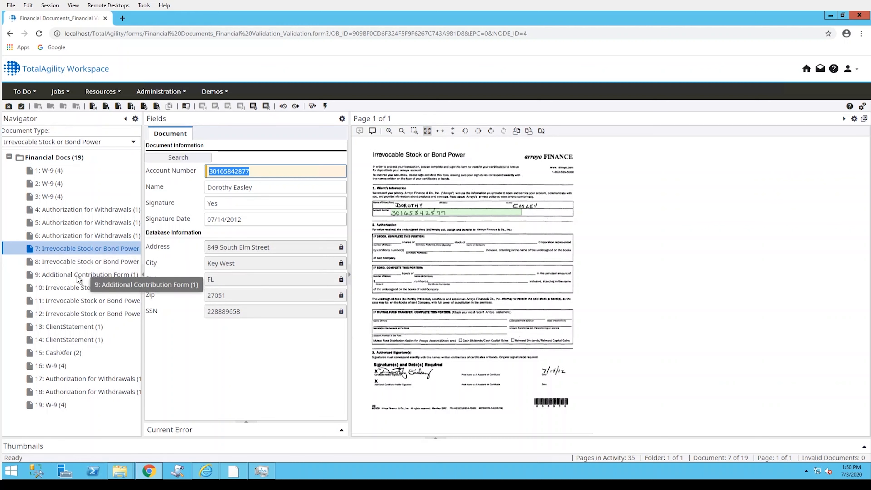
pyautogui.click(68, 327)
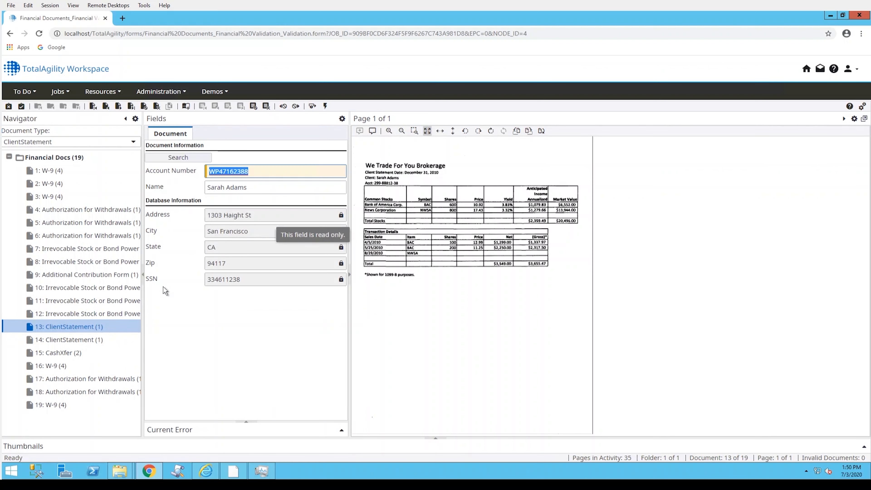
pyautogui.click(61, 356)
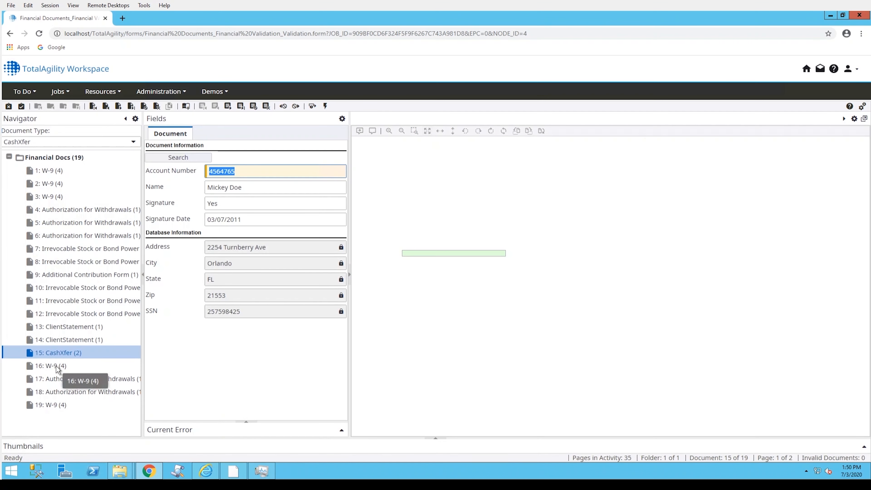
pyautogui.click(56, 367)
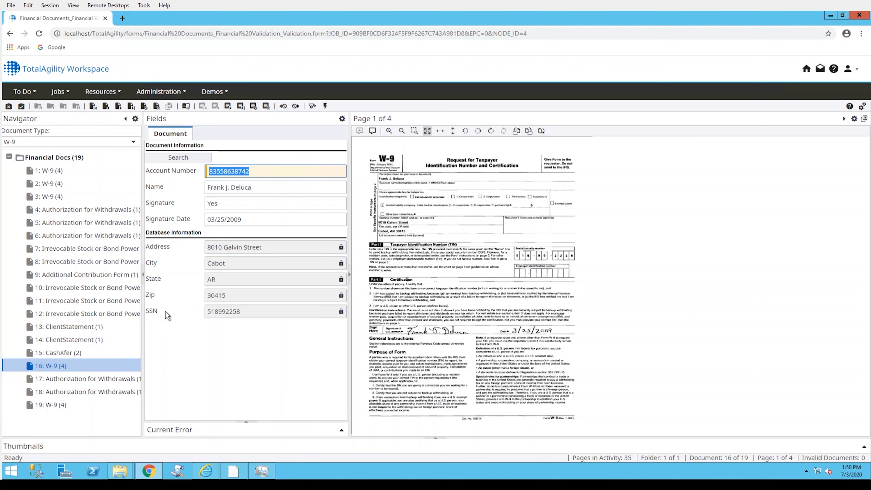
pyautogui.click(71, 378)
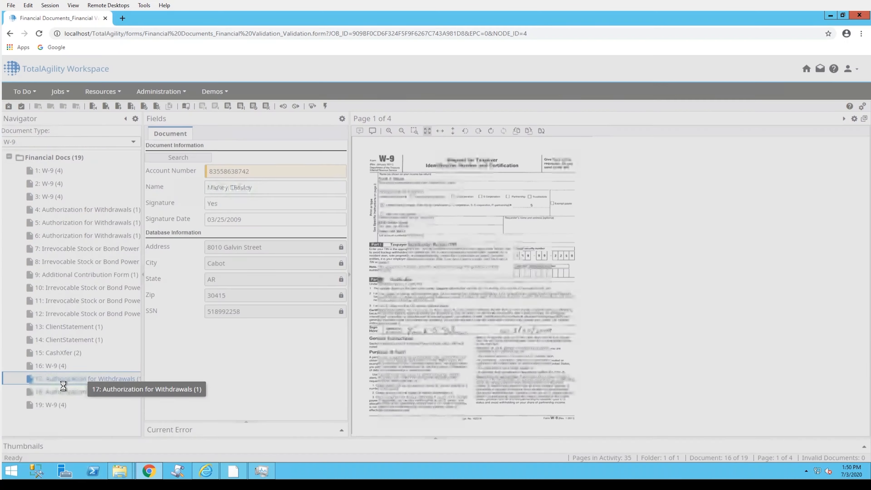
# - Check the name, signature and signature date fields of document 1 against their locations on its W-9 image
pyautogui.click(46, 171)
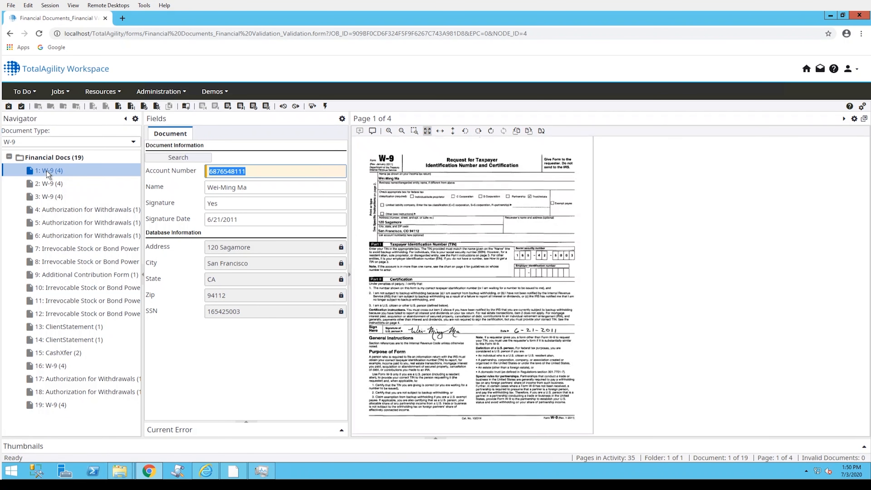
pyautogui.click(226, 187)
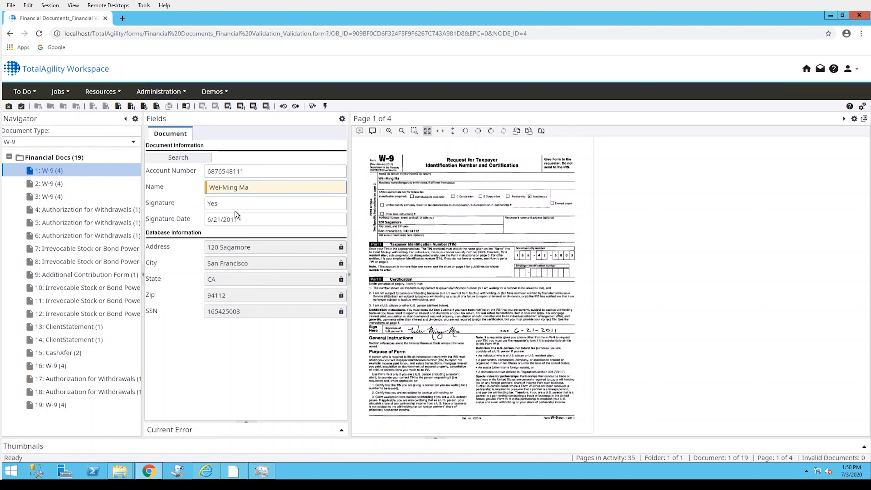
pyautogui.click(221, 203)
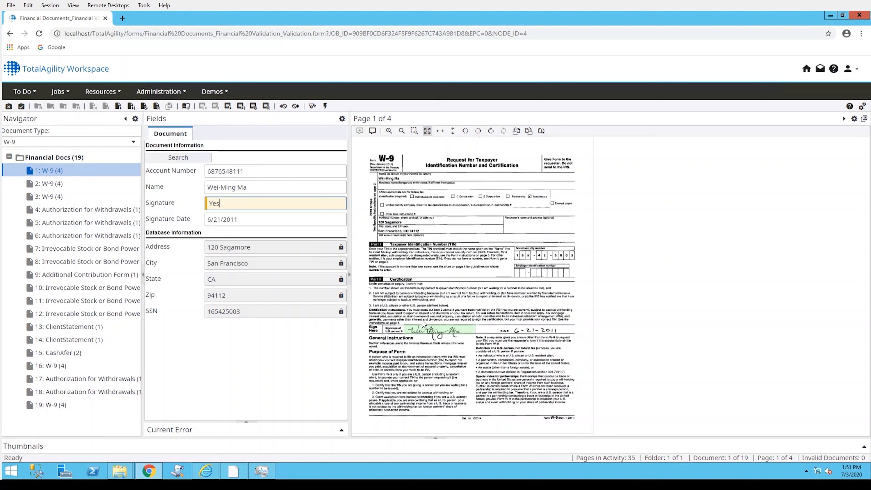
pyautogui.click(248, 219)
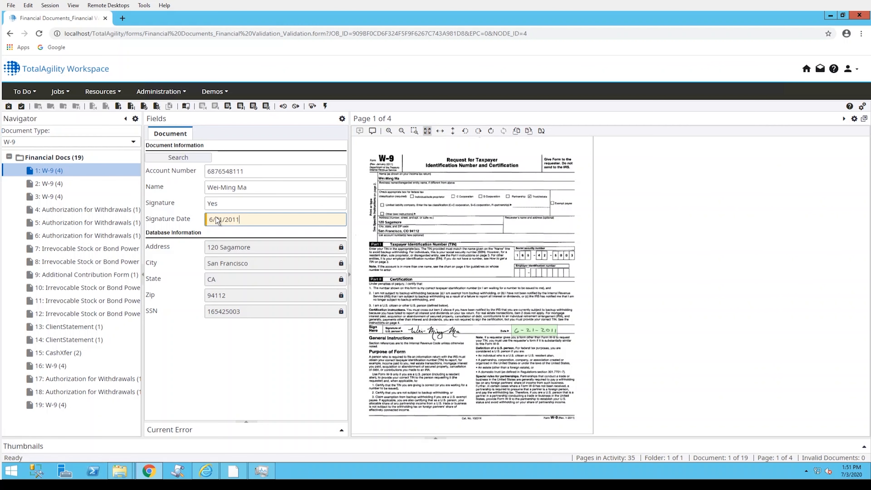
pyautogui.moveTo(241, 219); pyautogui.dragTo(207, 220)
# - Compare document 2's extracted name, signature and signature date with the entries on its W-9 page
pyautogui.click(52, 185)
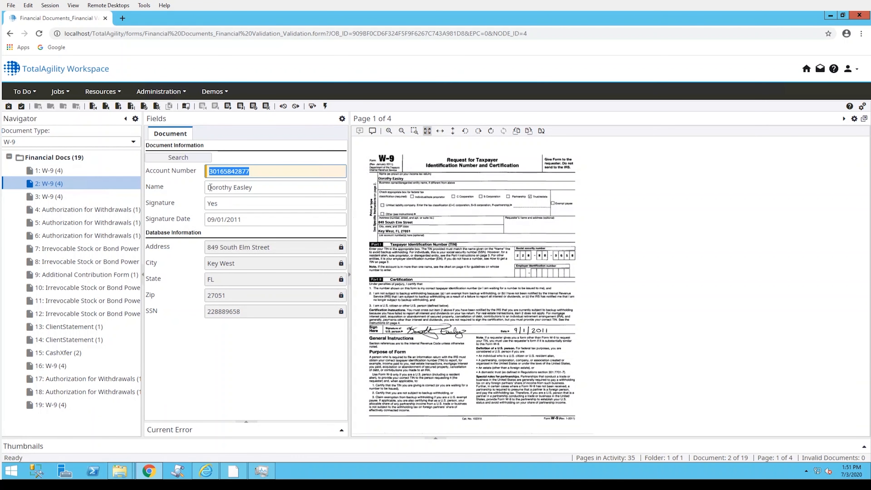
pyautogui.click(242, 186)
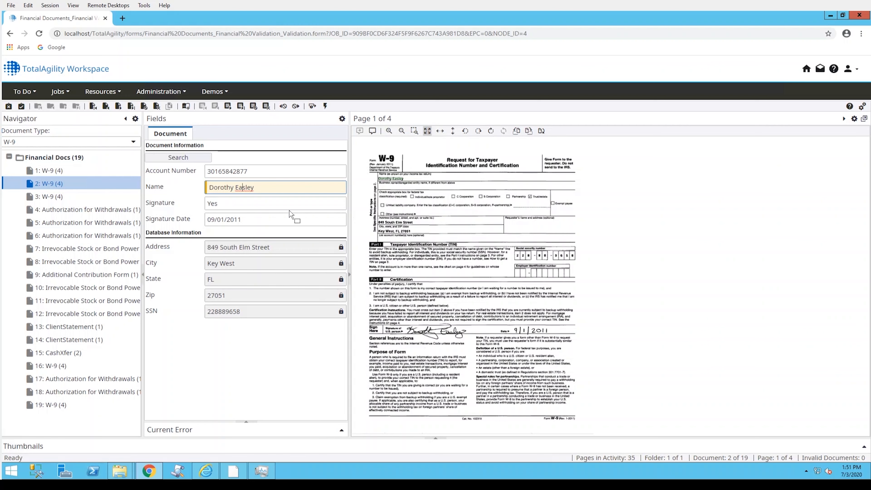
pyautogui.click(220, 205)
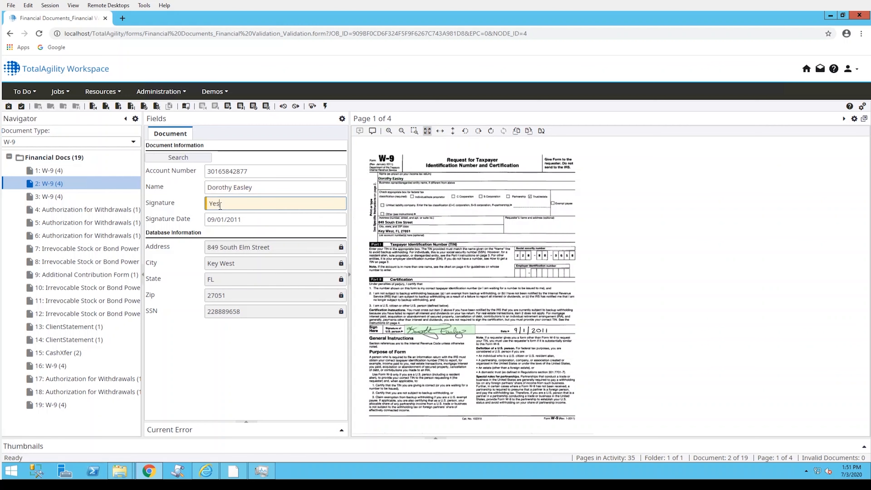
pyautogui.click(219, 220)
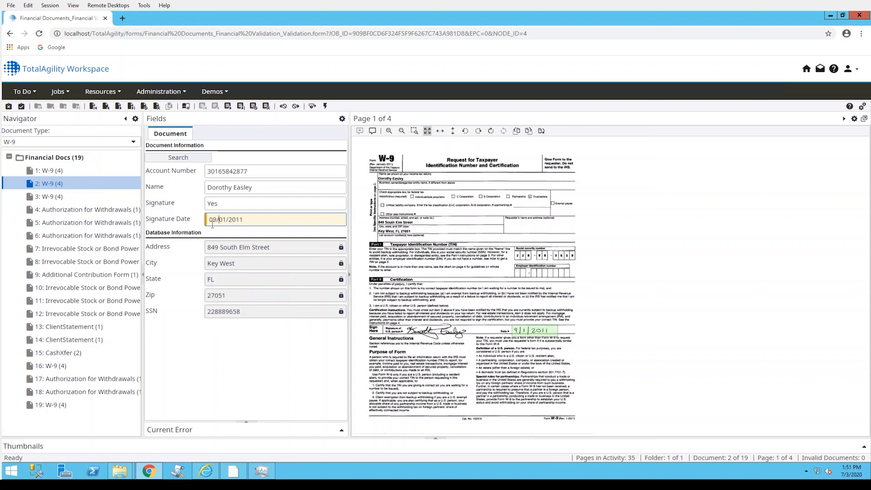
pyautogui.moveTo(210, 219); pyautogui.dragTo(245, 220)
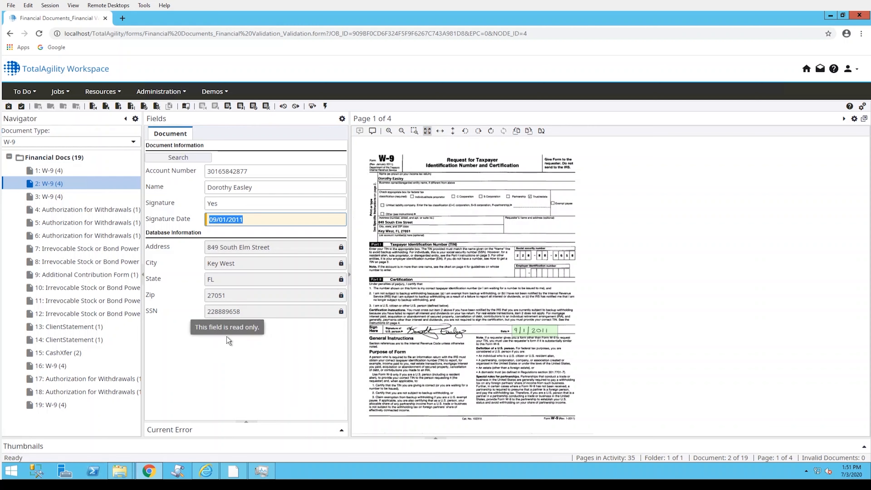
# - Check document 3's name, signature and signature date against its W-9, enlarging the page to inspect the handwritten signature and date
pyautogui.click(47, 197)
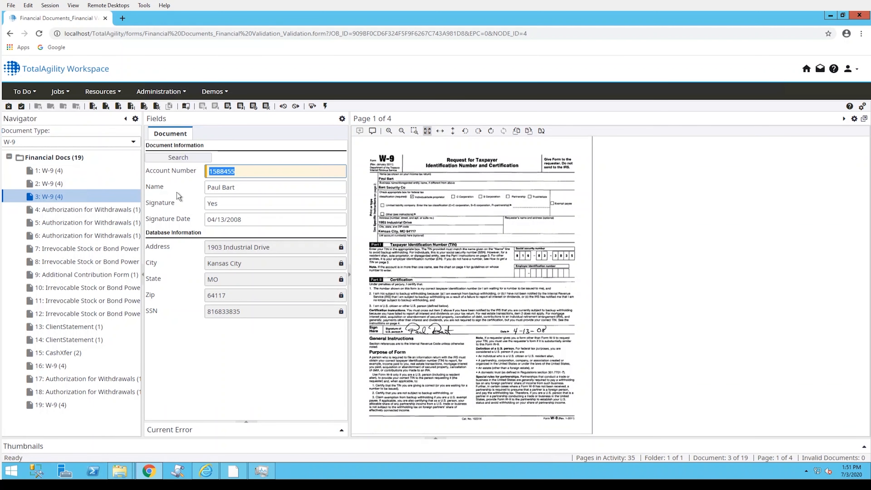
pyautogui.click(223, 191)
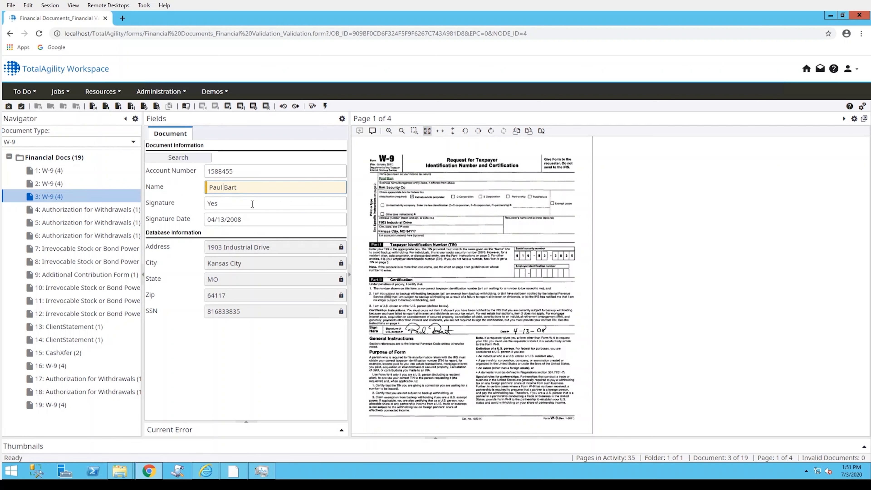
pyautogui.press('Return')
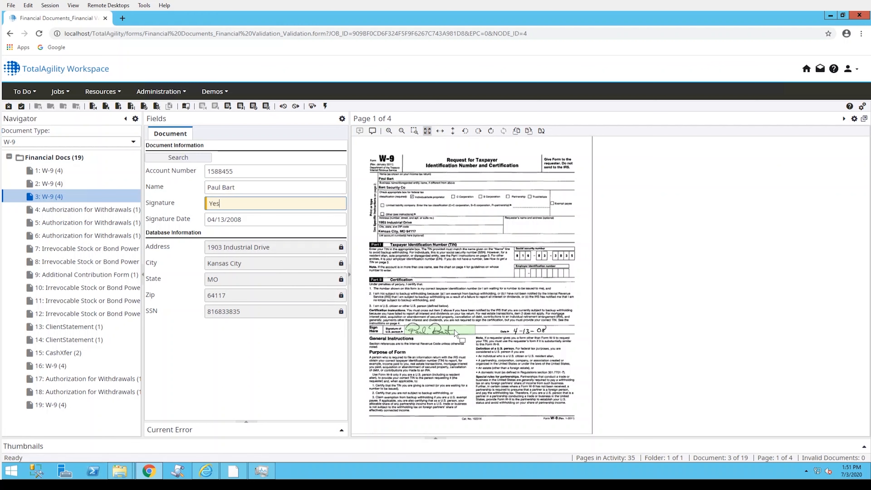
pyautogui.click(209, 222)
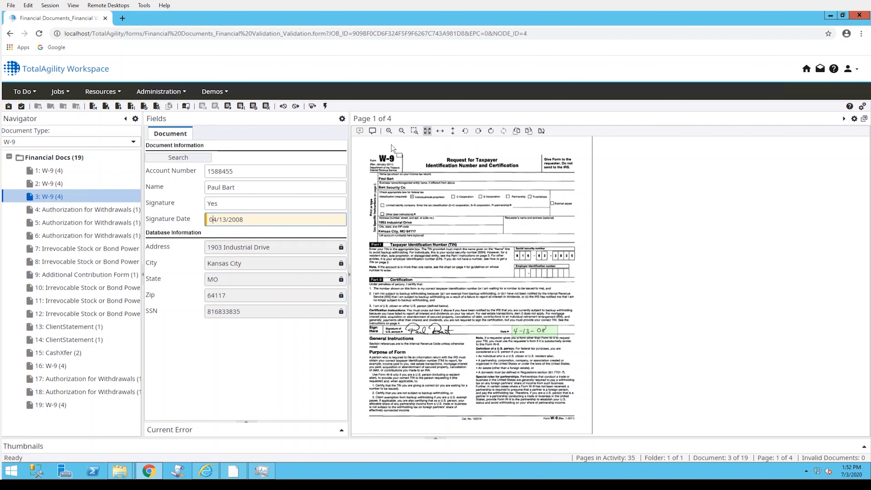
pyautogui.click(388, 131)
pyautogui.click(223, 204)
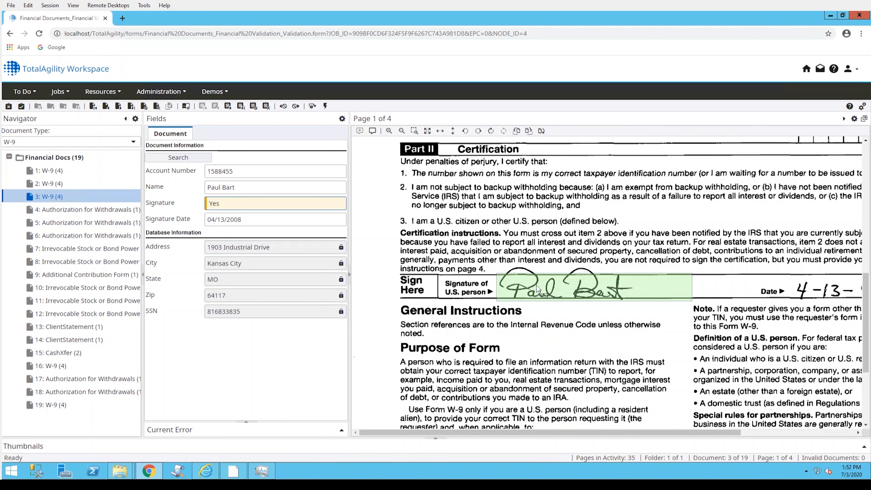
pyautogui.click(224, 219)
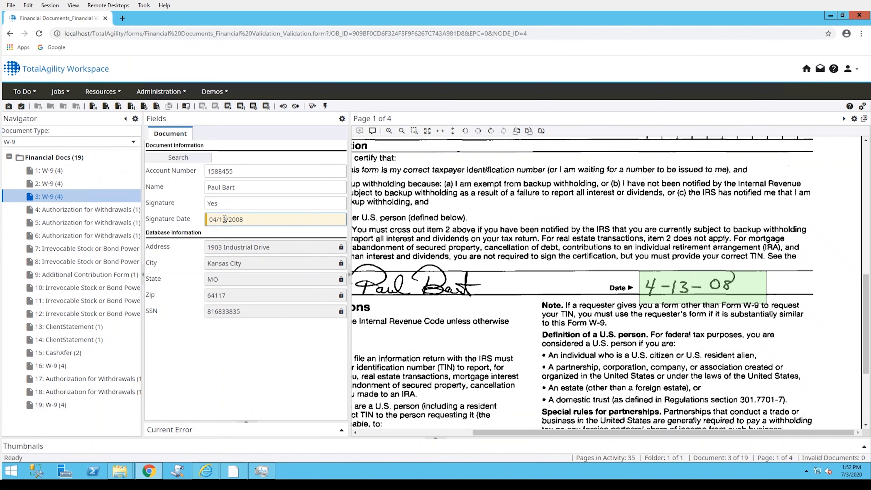
# - Examine the extracted fields and page images of the withdrawal authorizations, documents 4 to 6, and the stock or bond power, document 7
pyautogui.click(63, 210)
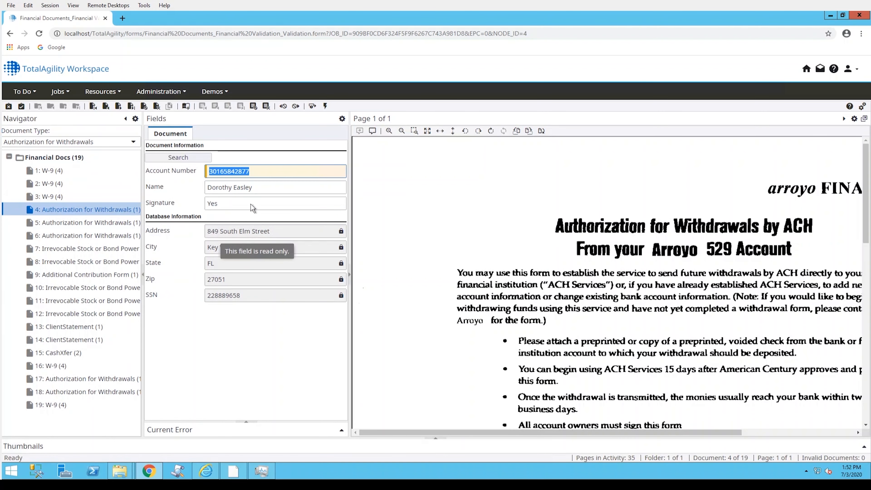
pyautogui.click(65, 223)
pyautogui.click(65, 239)
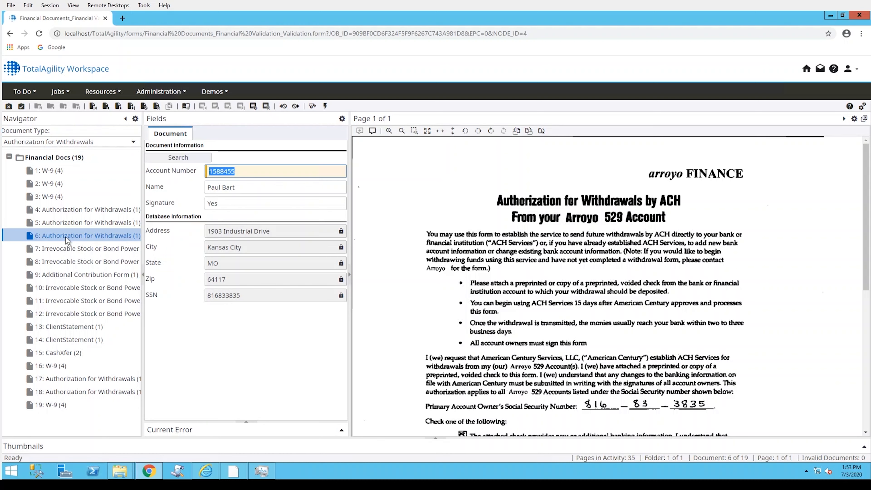
pyautogui.click(77, 243)
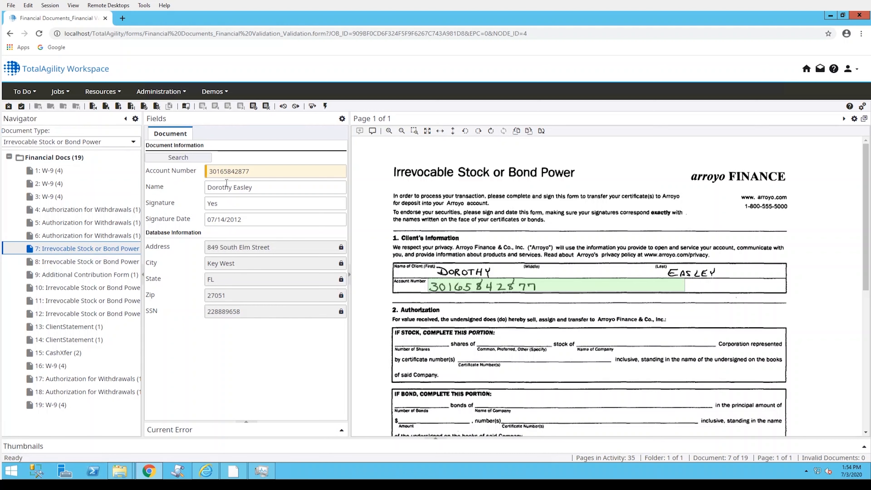
# - Compare document 7's account number, name, signature and signature date with the handwritten entries on its stock or bond power form
pyautogui.click(228, 173)
pyautogui.click(228, 174)
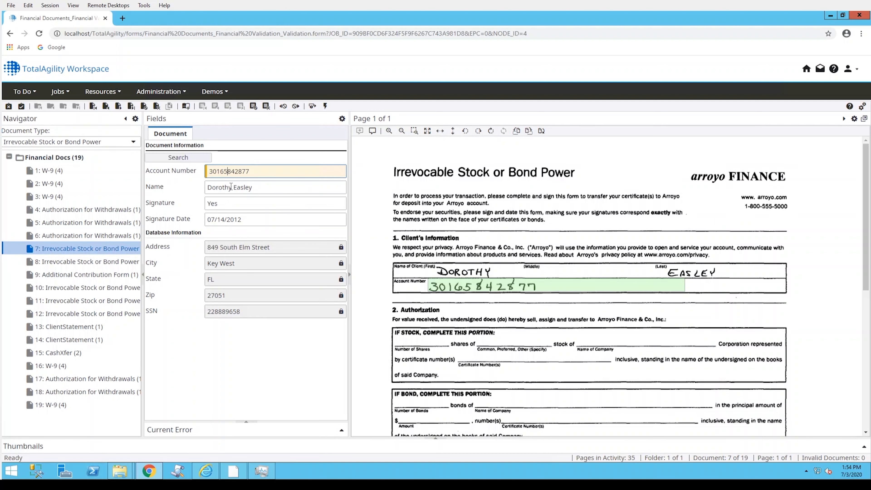
pyautogui.click(219, 189)
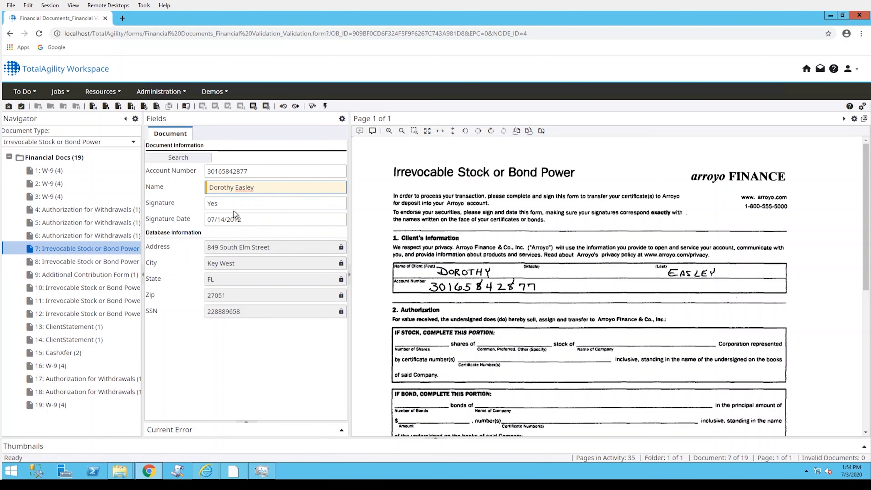
pyautogui.click(228, 206)
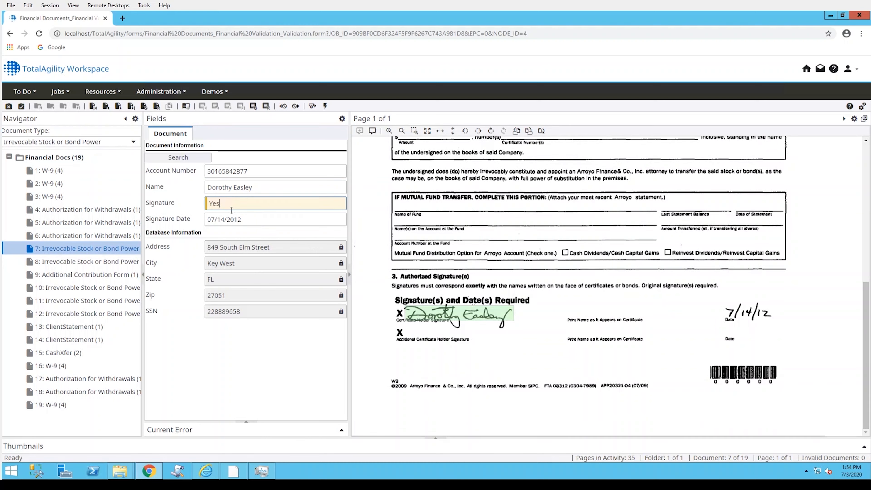
pyautogui.click(236, 219)
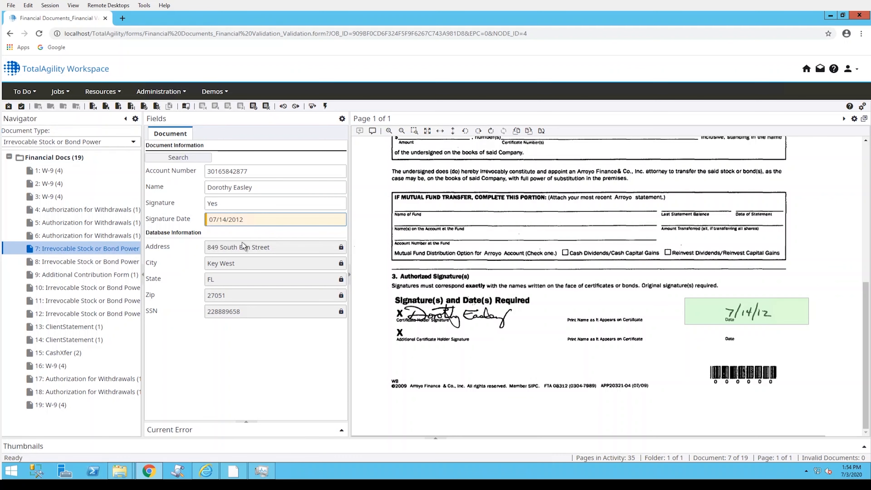
# - Check the name, signature and date fields of document 8, plus the account number and name on document 9's Additional Contribution Form
pyautogui.click(63, 261)
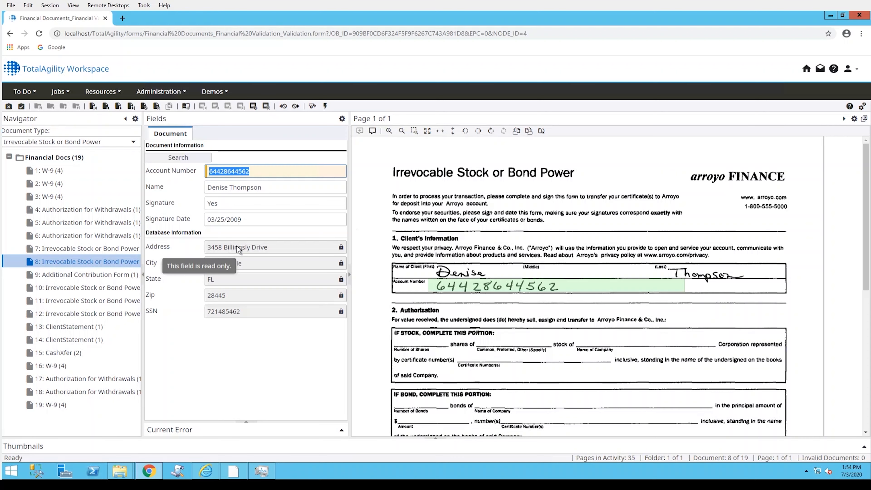
pyautogui.click(263, 191)
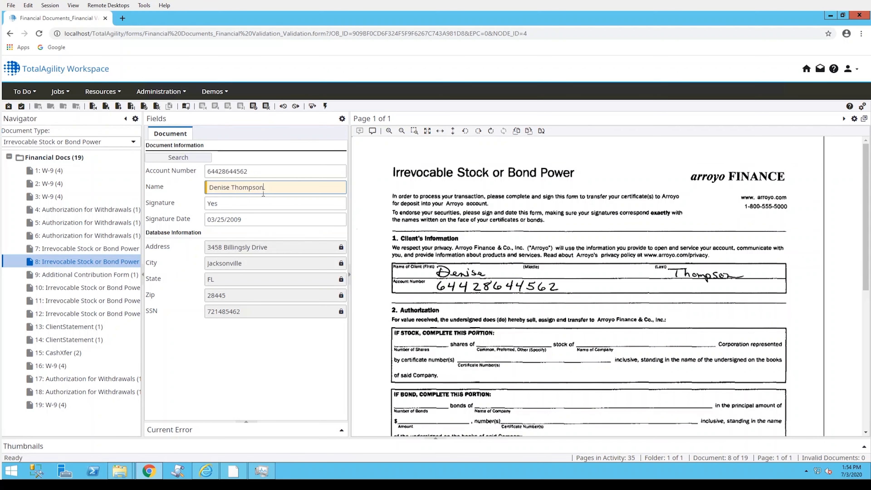
pyautogui.click(257, 201)
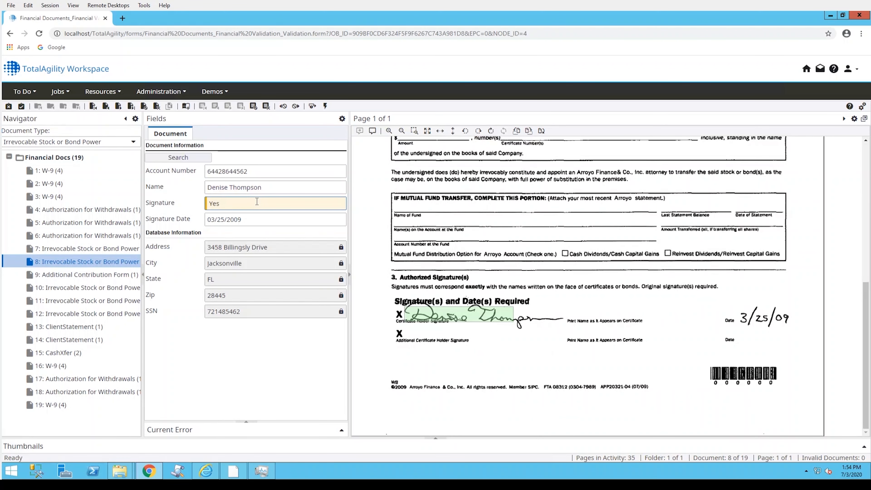
pyautogui.click(249, 219)
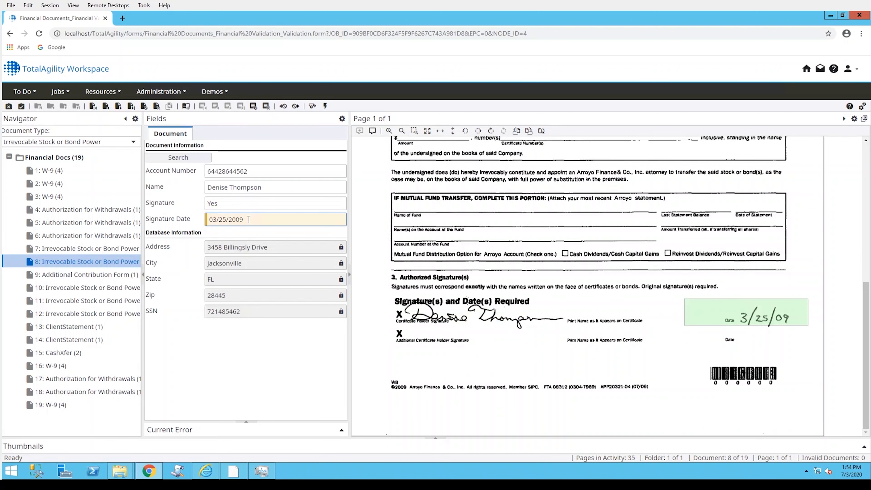
pyautogui.click(75, 276)
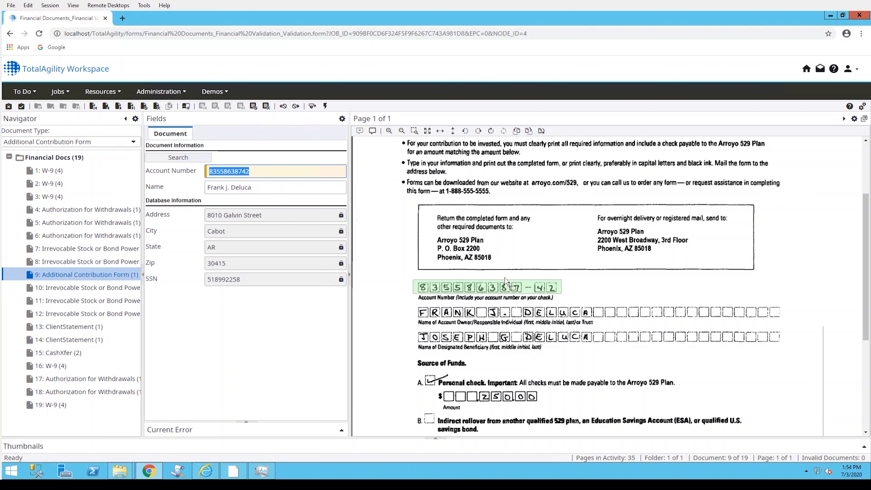
pyautogui.click(217, 187)
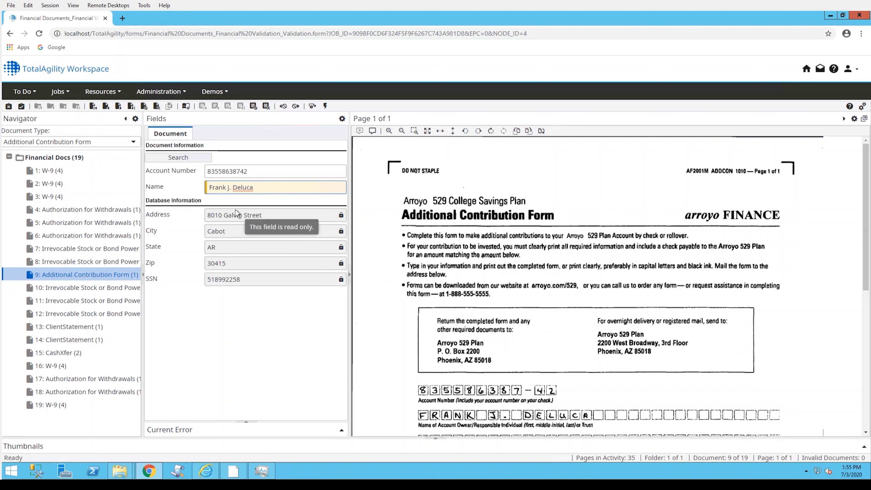
# - Check document 10's name, signature and signature date against its Irrevocable Stock or Bond Power page
pyautogui.click(71, 290)
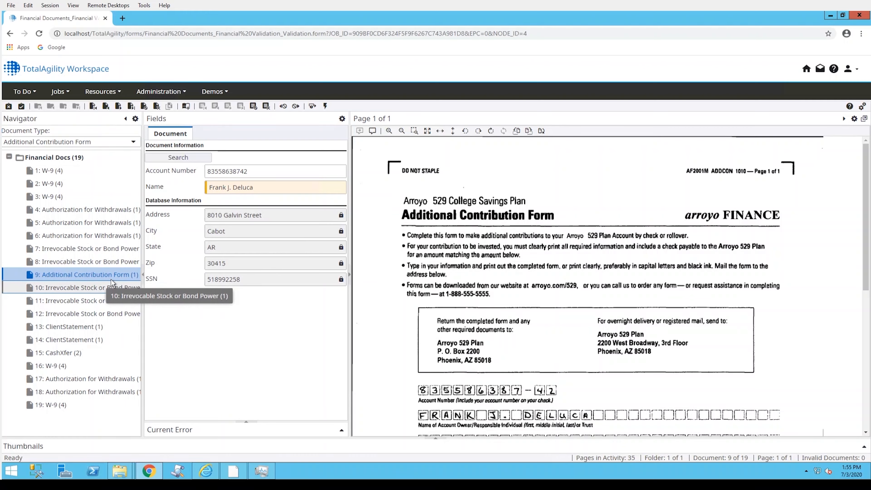
pyautogui.click(226, 190)
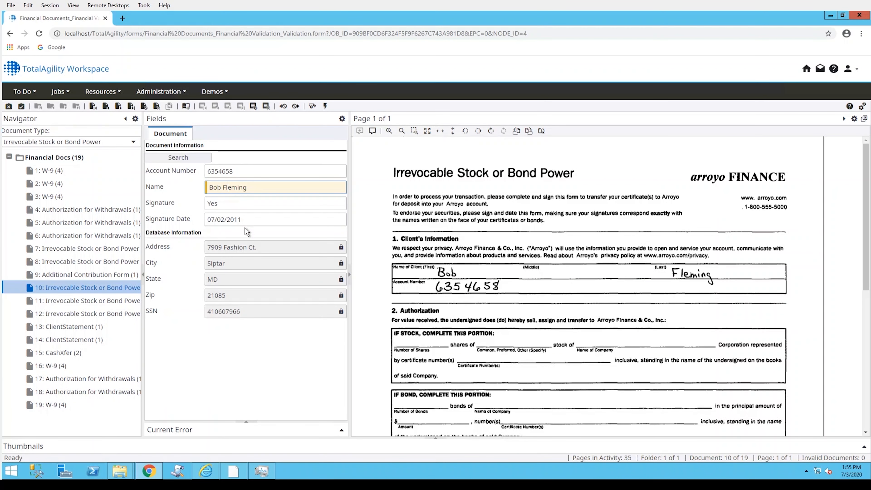
pyautogui.click(240, 207)
pyautogui.click(235, 220)
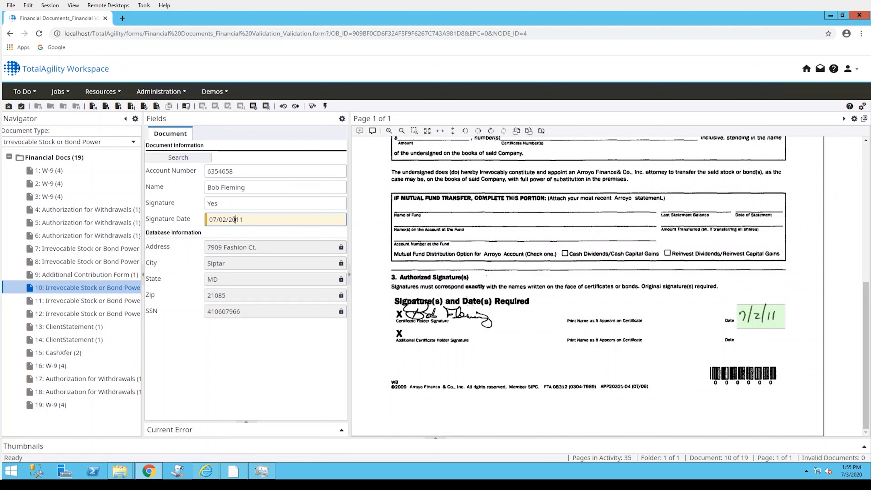
# - Verify document 11's name, signature and signature date on its page image, and look over the extracted fields of document 12
pyautogui.click(103, 301)
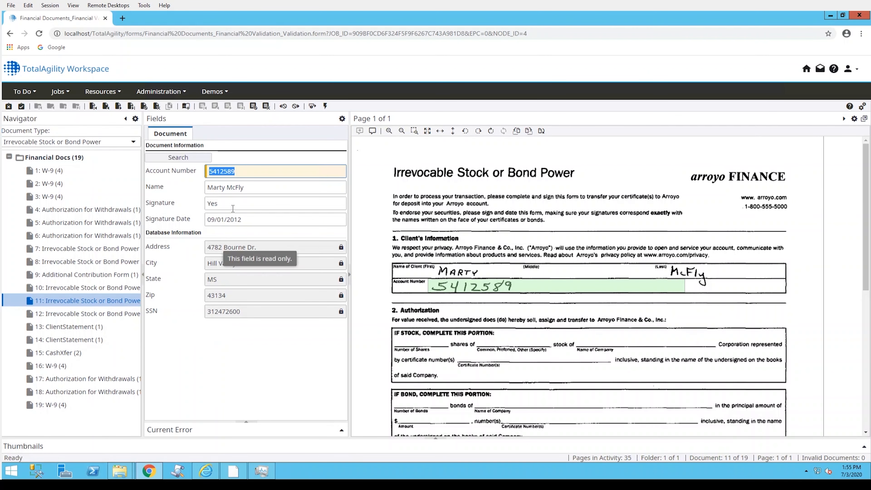
pyautogui.click(232, 192)
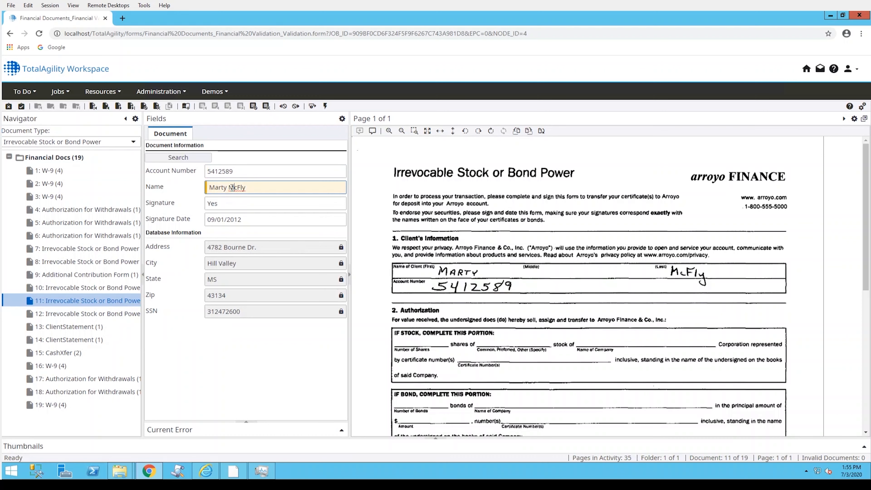
pyautogui.click(227, 202)
pyautogui.click(223, 221)
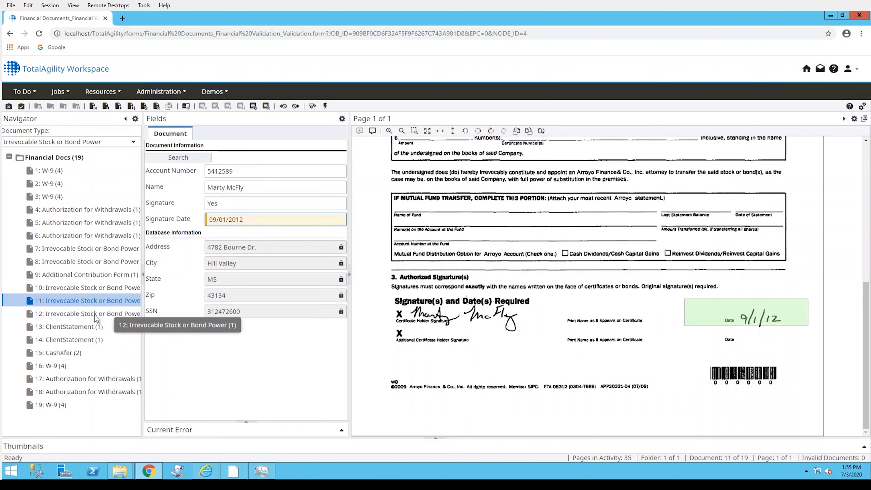
pyautogui.click(77, 315)
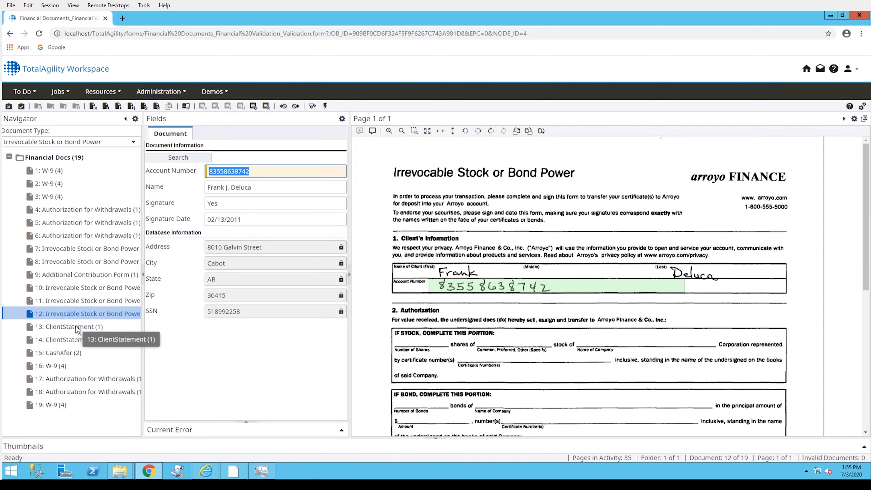
# - Compare the account number and name fields of the client statements, documents 13 and 14, with their page images
pyautogui.click(75, 326)
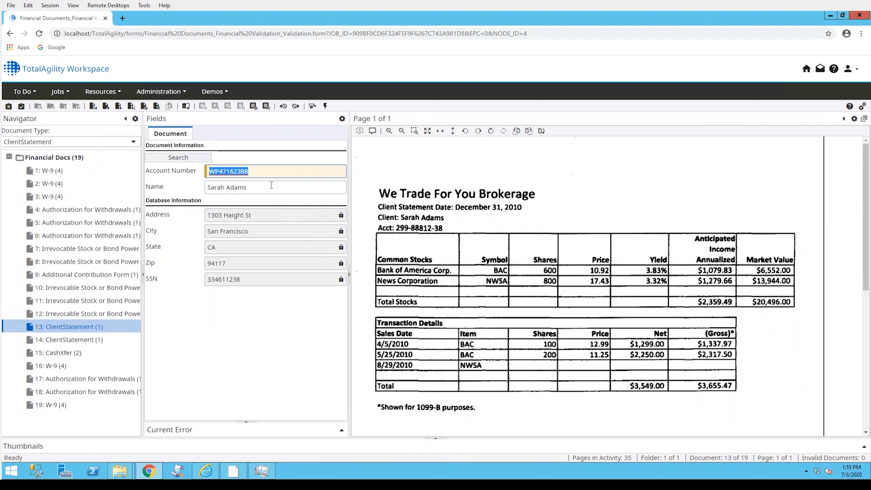
pyautogui.click(237, 188)
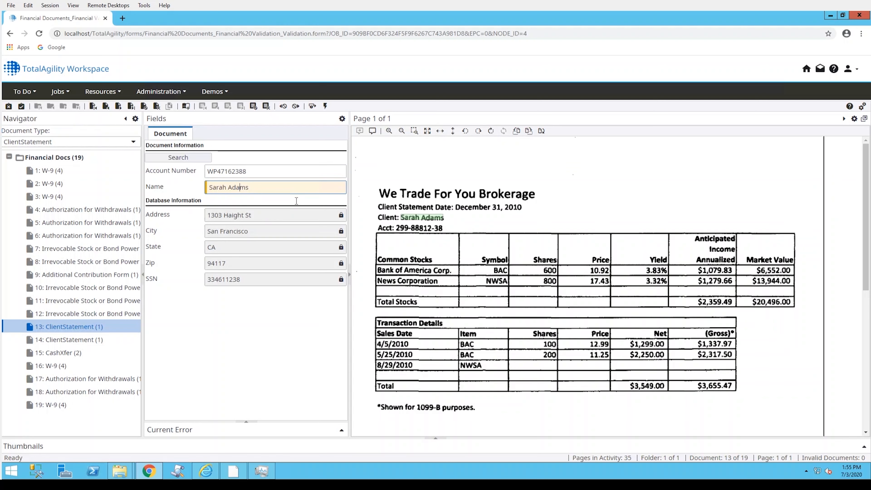
pyautogui.click(231, 170)
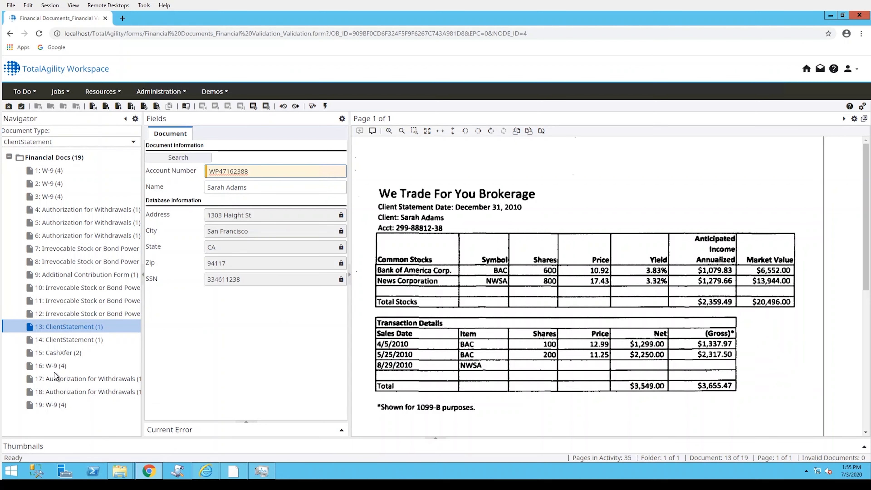
pyautogui.click(58, 340)
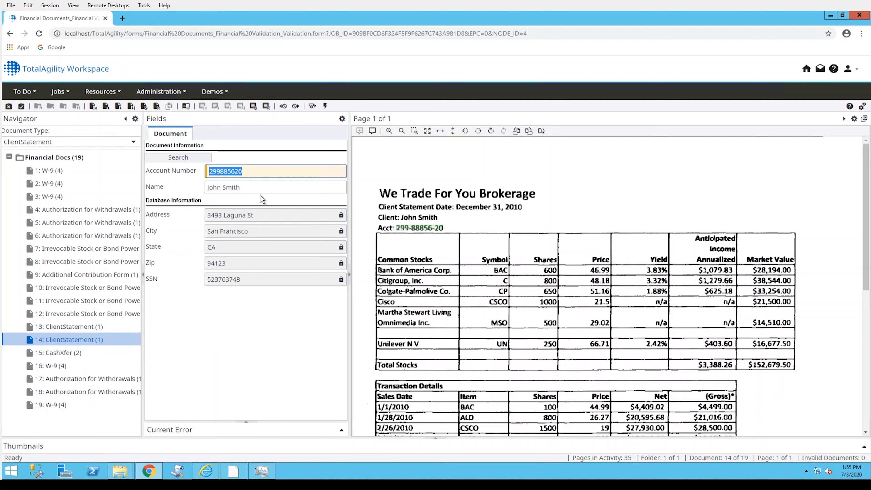
pyautogui.click(229, 187)
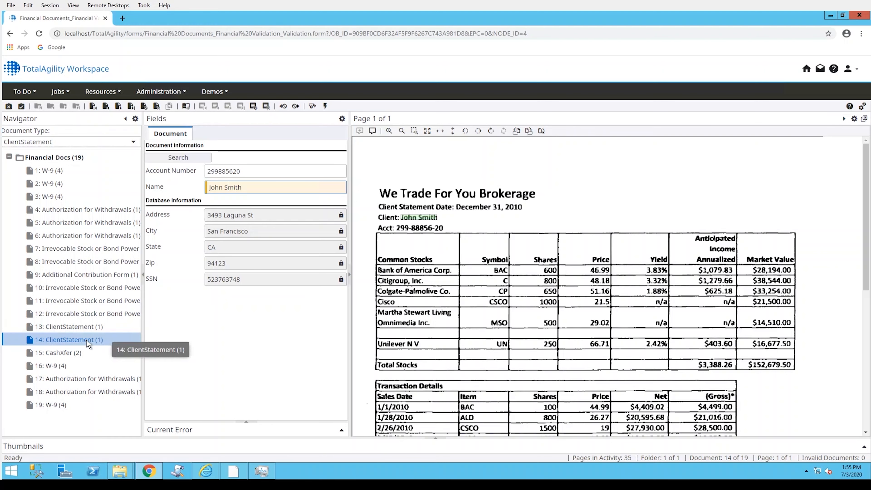
# - Check the CashXfer form's name, signature and signature date in document 15 against the enrollment form image
pyautogui.click(69, 352)
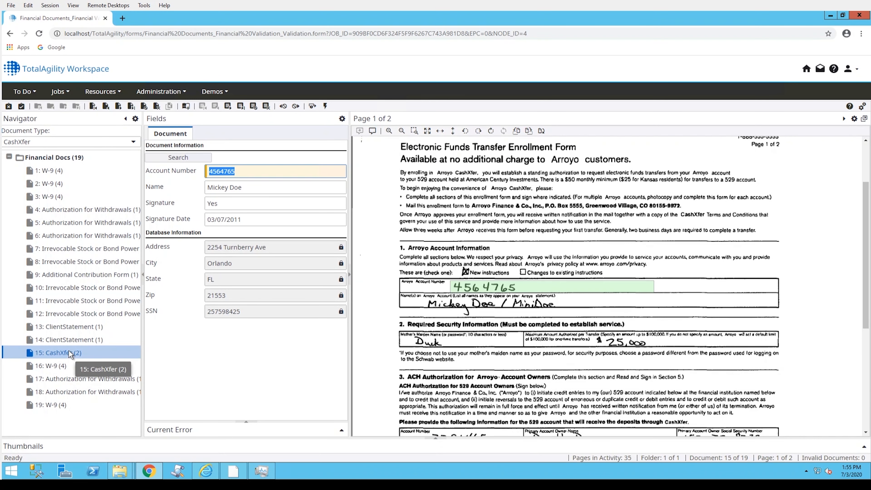
pyautogui.click(241, 188)
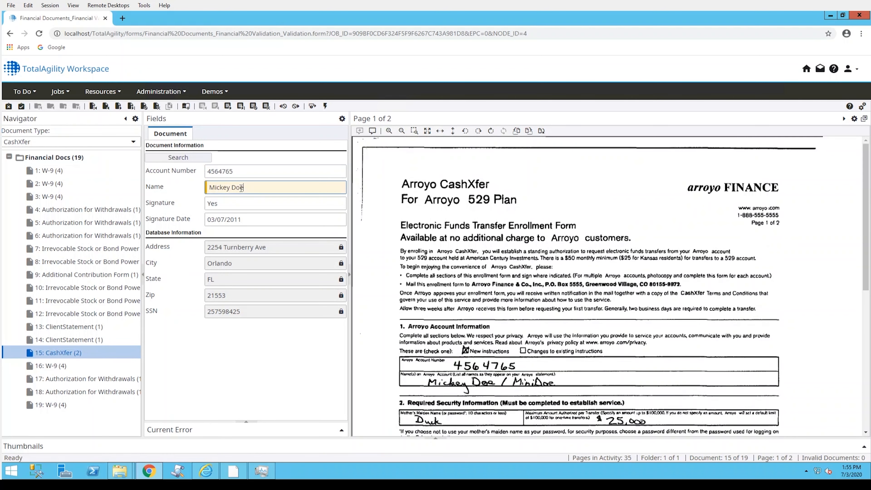
pyautogui.click(228, 202)
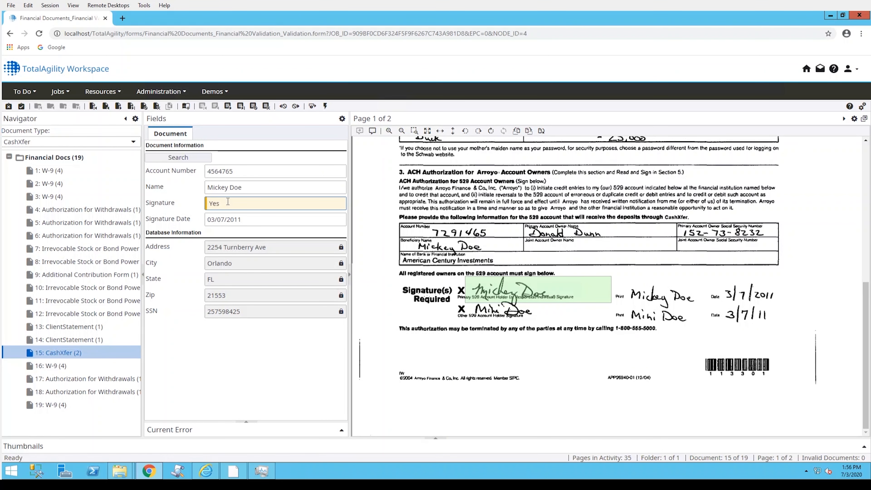
pyautogui.click(224, 220)
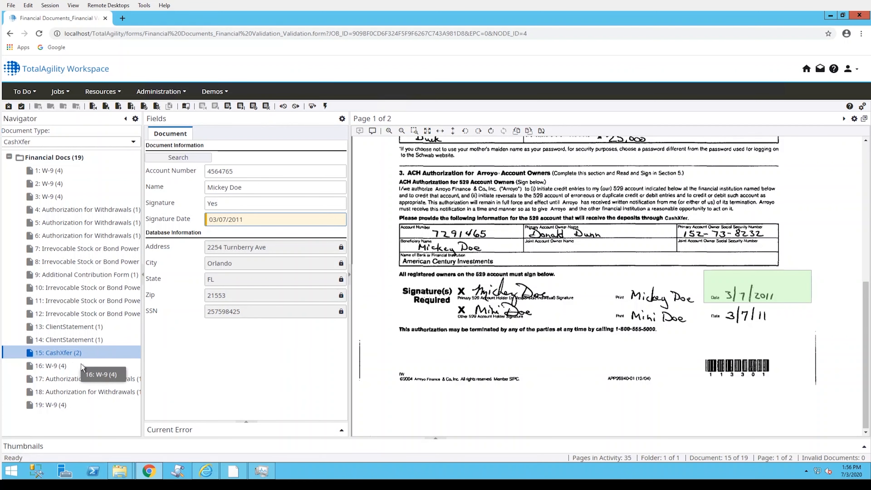
# - Look over the extracted fields of documents 16 to 19 and complete the Validation activity for the batch
pyautogui.click(62, 368)
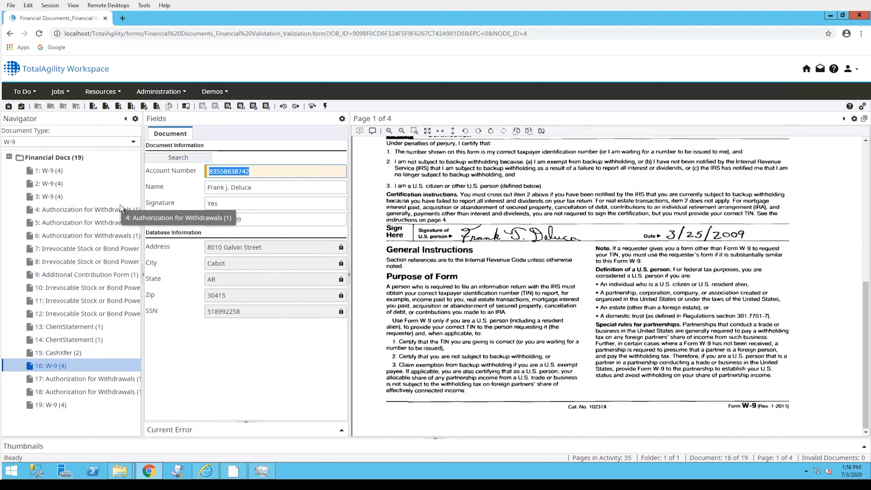
pyautogui.click(60, 384)
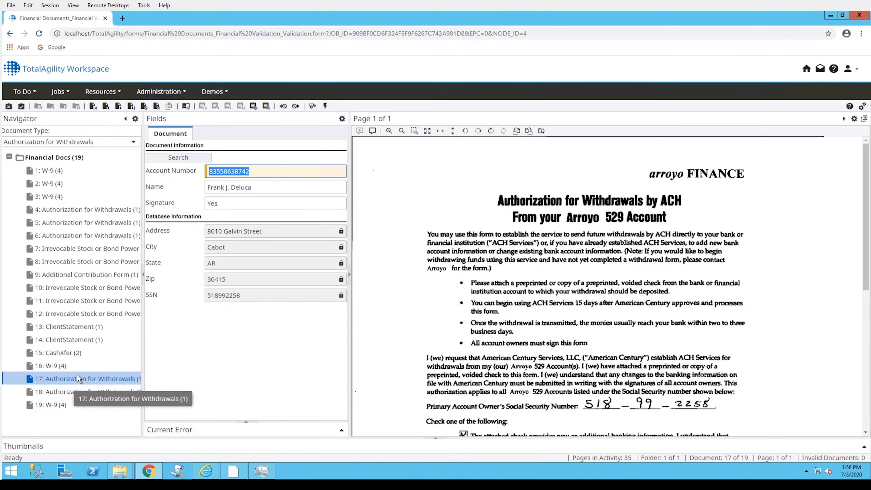
pyautogui.click(58, 393)
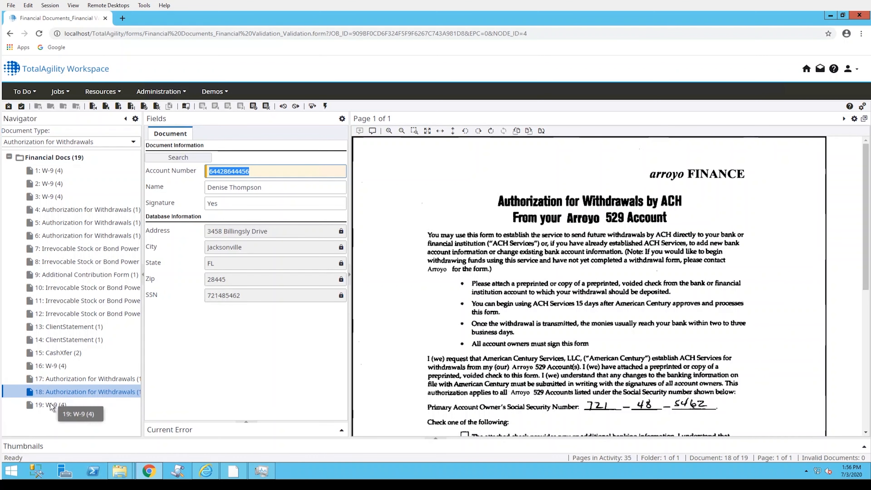
pyautogui.click(49, 404)
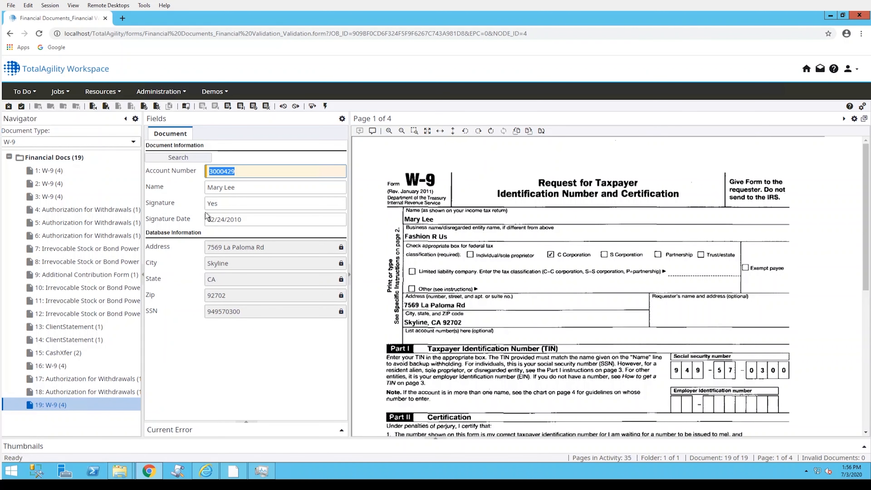
pyautogui.click(22, 109)
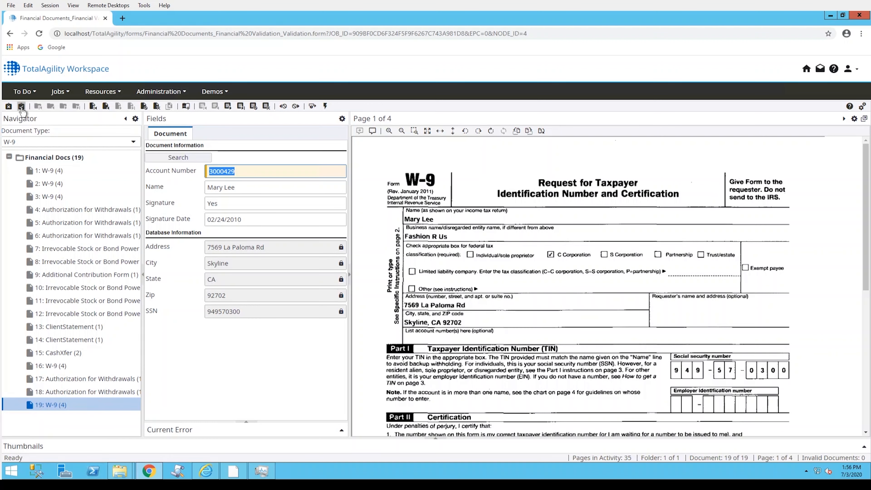